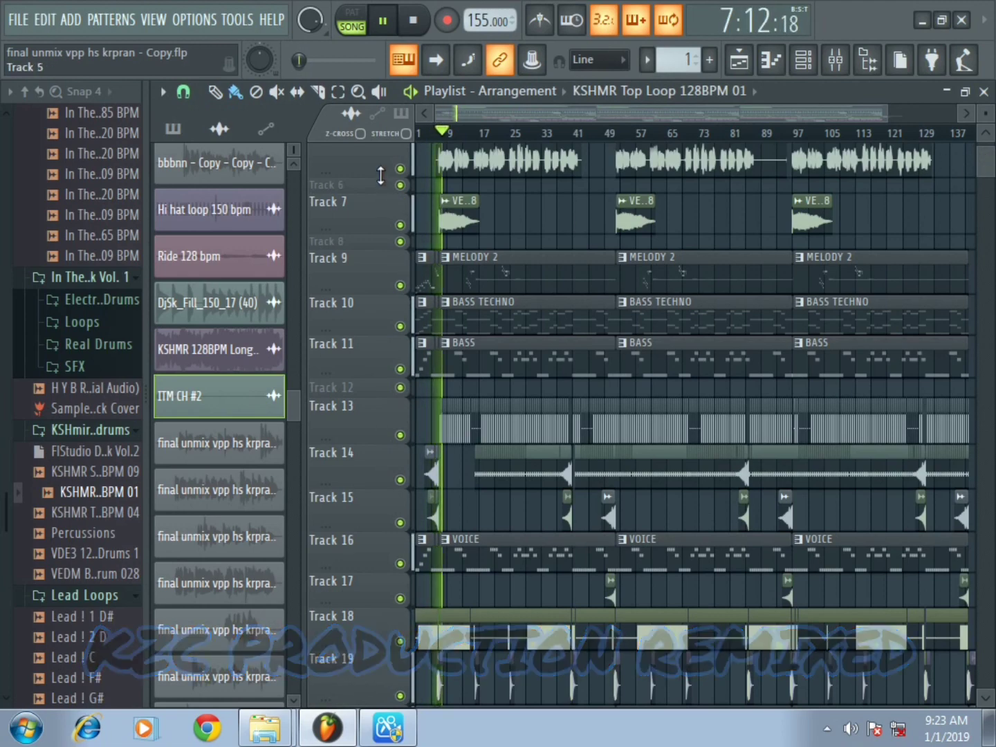
Enlarge Track 5 temporarily to inspect the vocal kongdeng waveforms, and look over the neighbouring tracks of the arrangement.
{"action": "left_click_drag", "start_coordinate": [382, 177], "coordinate": [373, 399]}
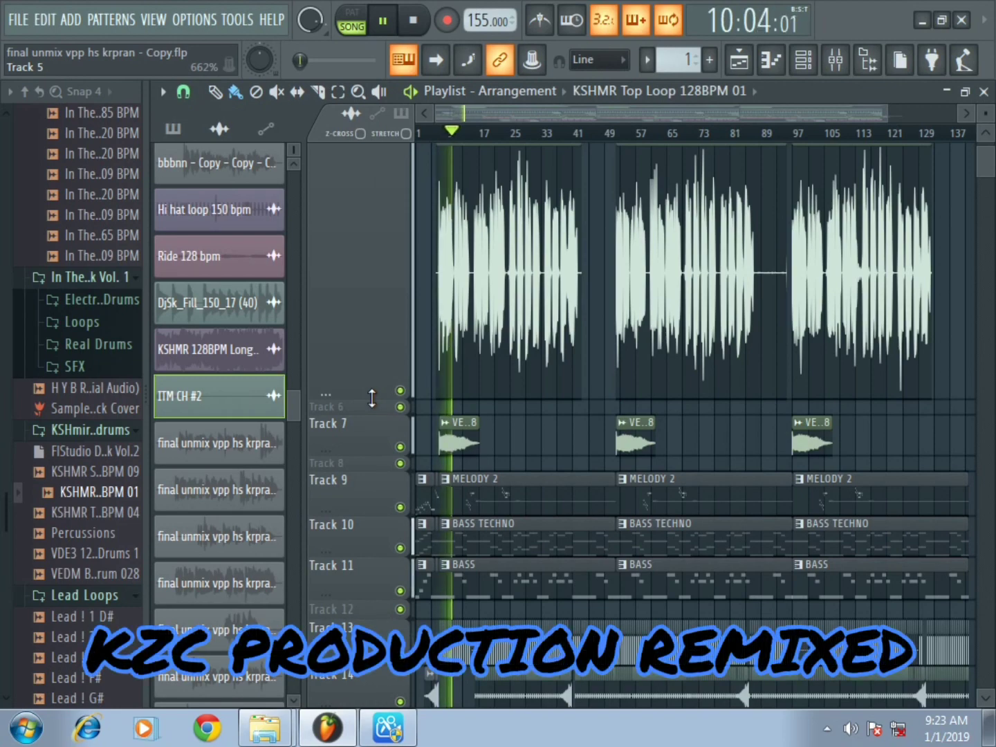
{"action": "left_click_drag", "start_coordinate": [372, 398], "coordinate": [364, 209]}
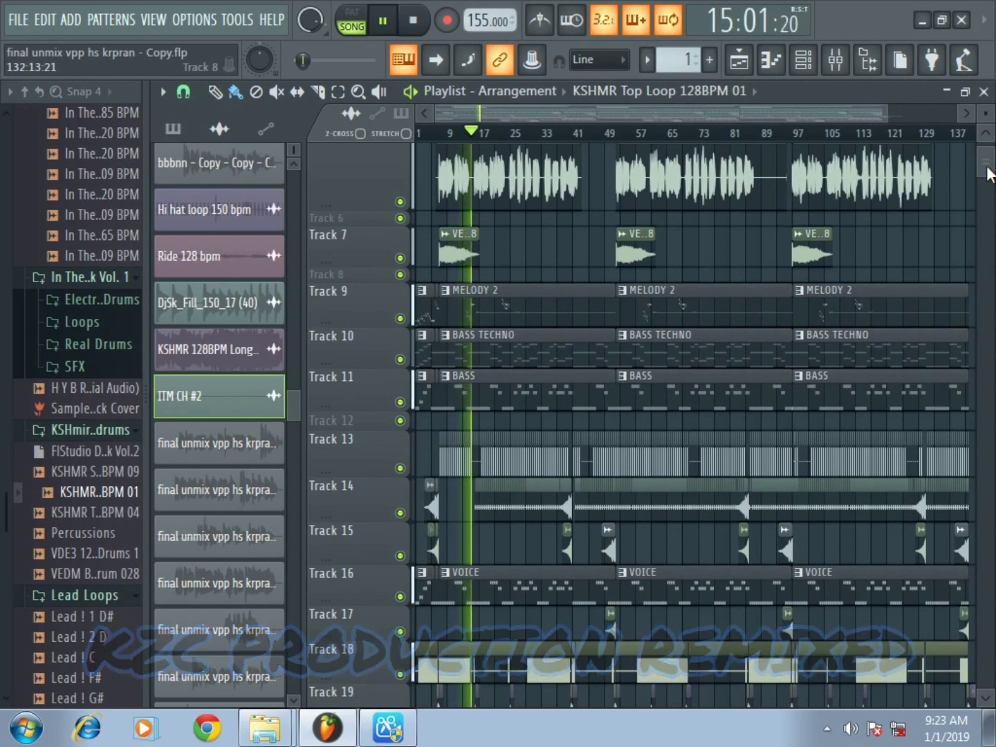
{"action": "left_click_drag", "start_coordinate": [987, 173], "coordinate": [993, 176]}
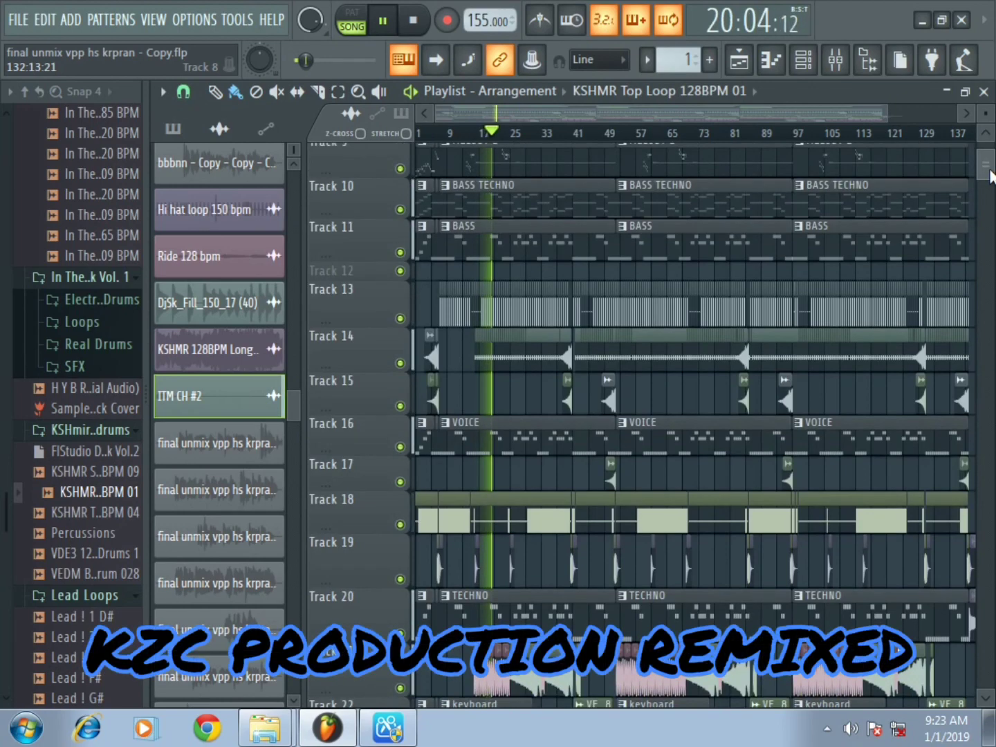
{"action": "left_click_drag", "start_coordinate": [991, 177], "coordinate": [992, 170]}
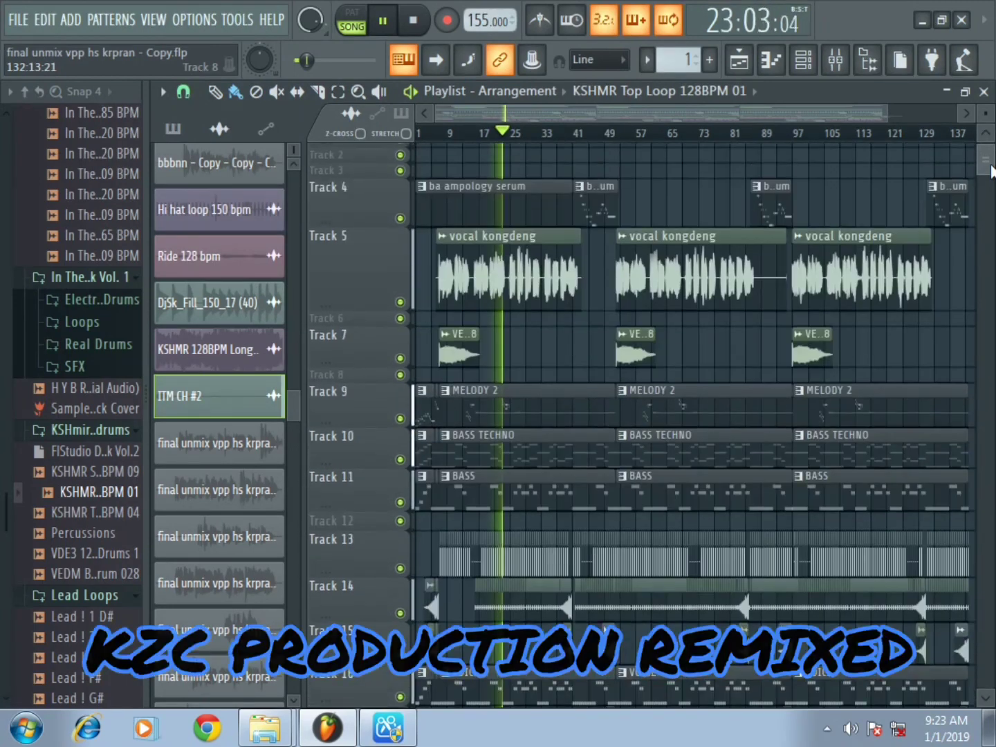
Inspect the Serum instrument LD Araba [7S] from the channel rack, close it, and move the rack off the playlist.
{"action": "left_click", "coordinate": [805, 64]}
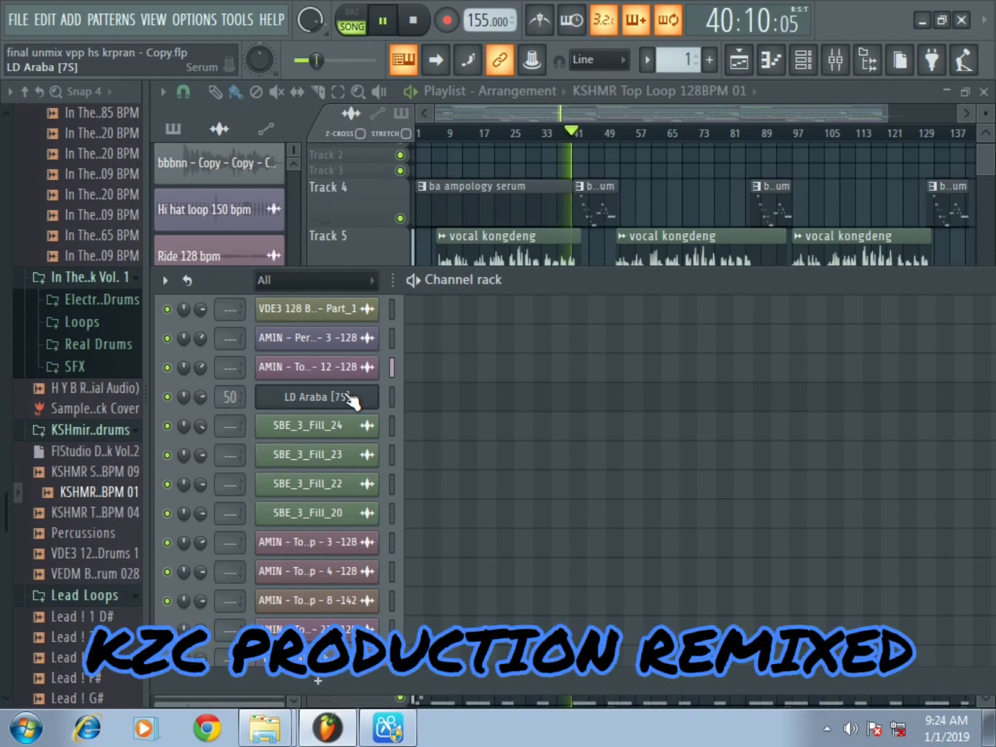
{"action": "left_click", "coordinate": [346, 395]}
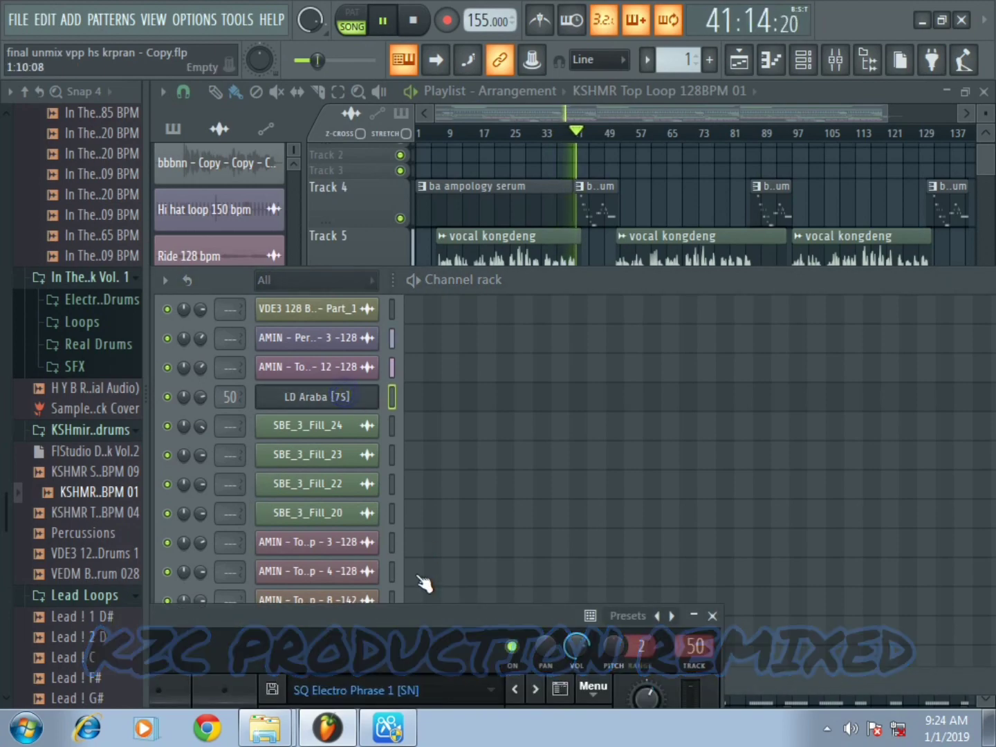
{"action": "left_click_drag", "start_coordinate": [412, 608], "coordinate": [659, 84]}
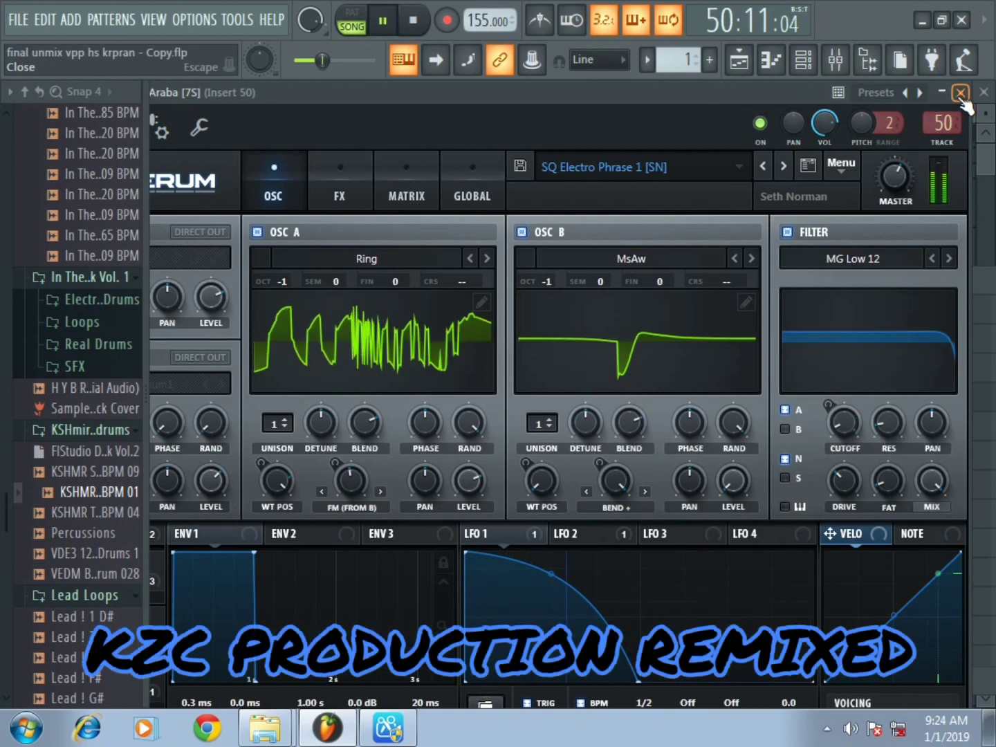
{"action": "left_click", "coordinate": [961, 93]}
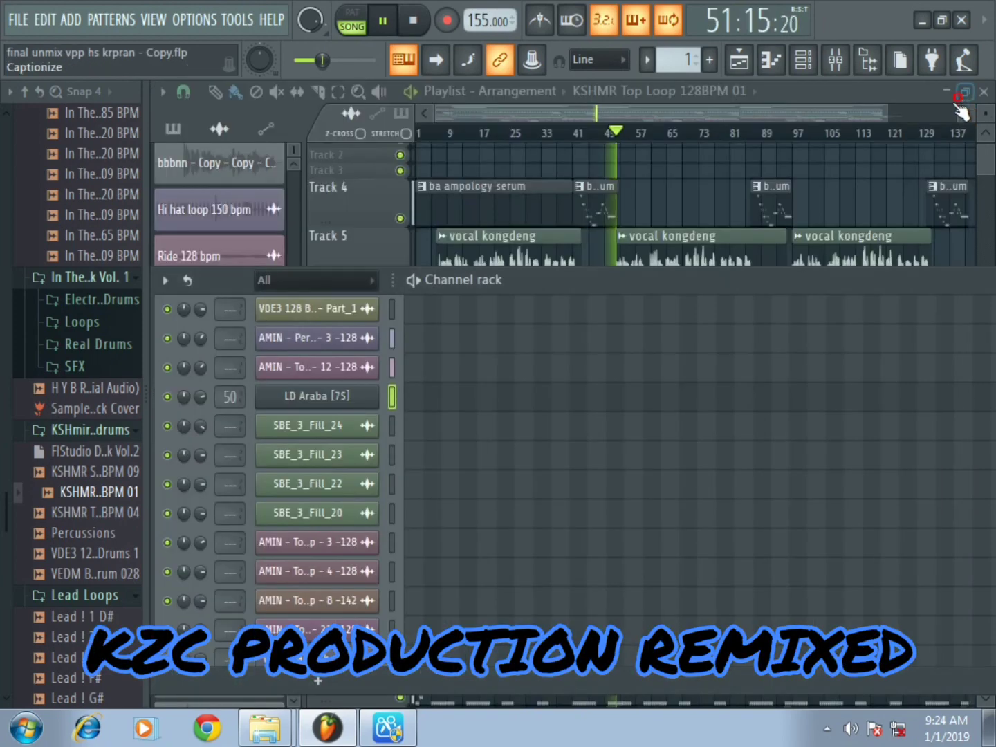
{"action": "left_click_drag", "start_coordinate": [702, 283], "coordinate": [563, 715]}
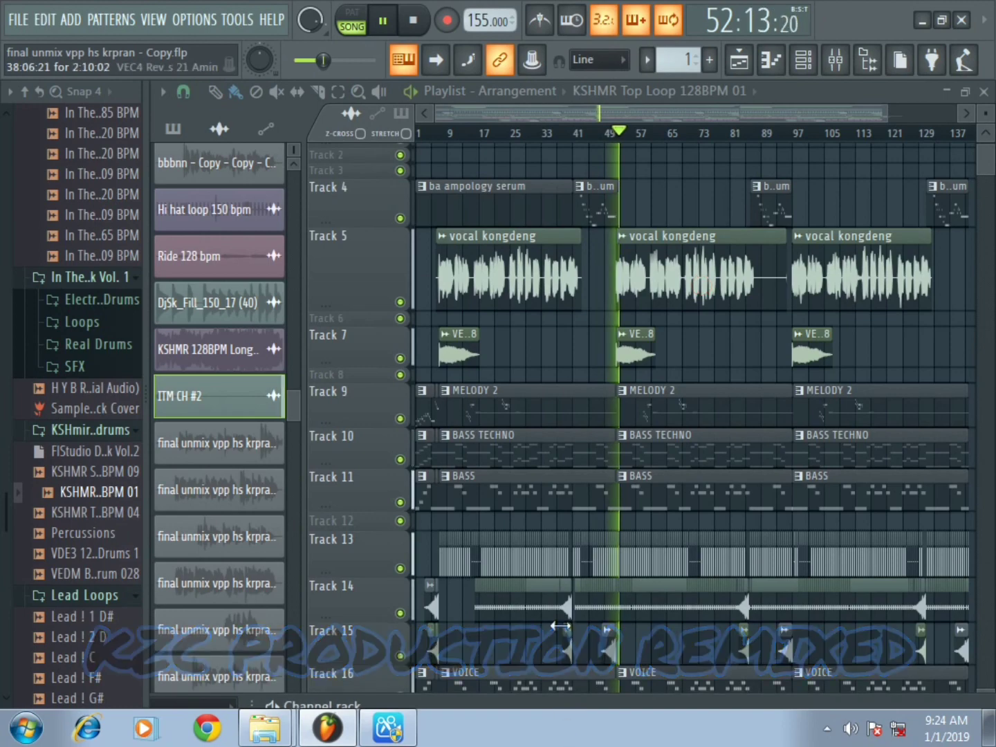
Increase the heights of Track 5 and Track 21 slightly in the playlist.
{"action": "left_click_drag", "start_coordinate": [885, 114], "coordinate": [887, 115]}
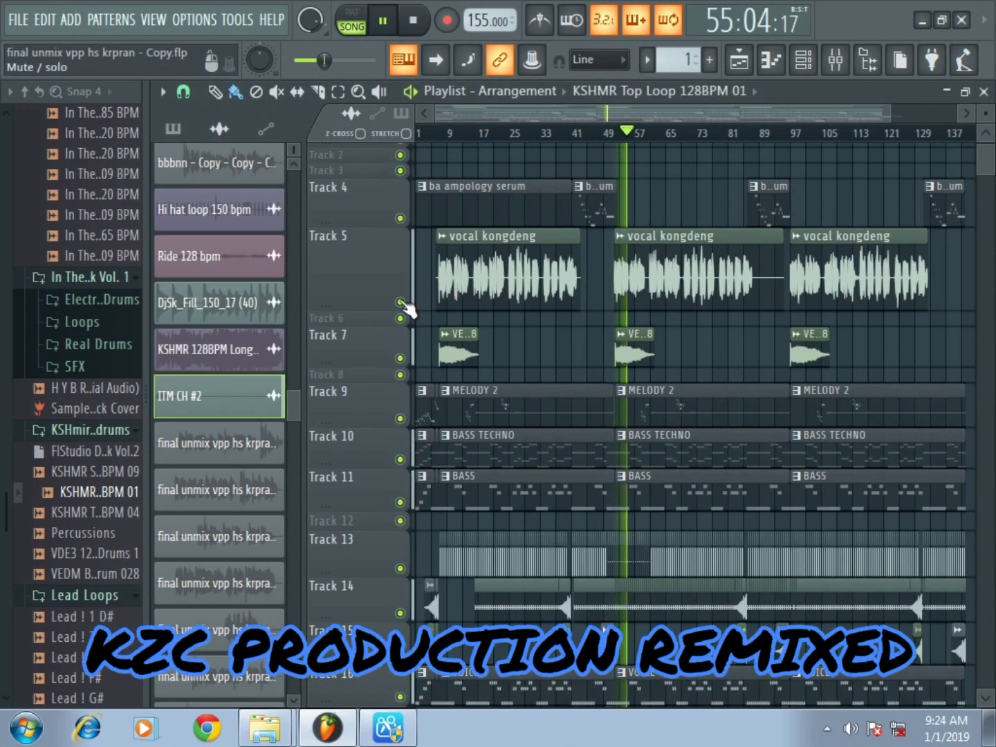
{"action": "mouse_move", "coordinate": [377, 316]}
{"action": "left_mouse_down"}
{"action": "mouse_move", "coordinate": [367, 470]}
{"action": "mouse_move", "coordinate": [365, 332]}
{"action": "left_mouse_up"}
{"action": "left_click_drag", "start_coordinate": [986, 161], "coordinate": [993, 184]}
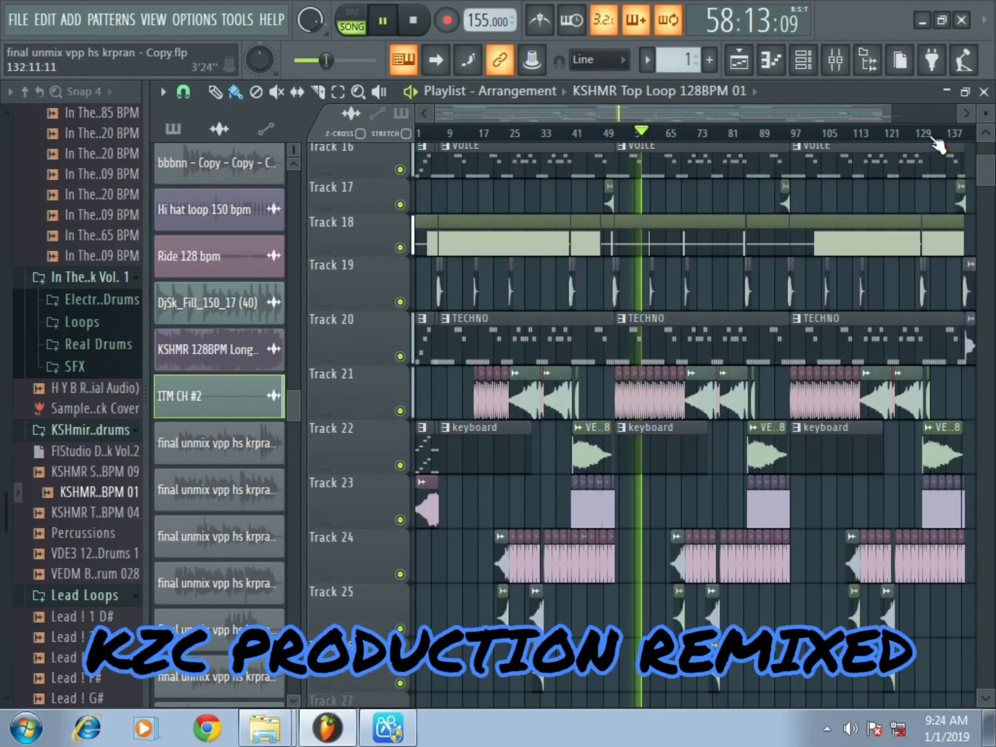
{"action": "left_click_drag", "start_coordinate": [890, 112], "coordinate": [765, 109]}
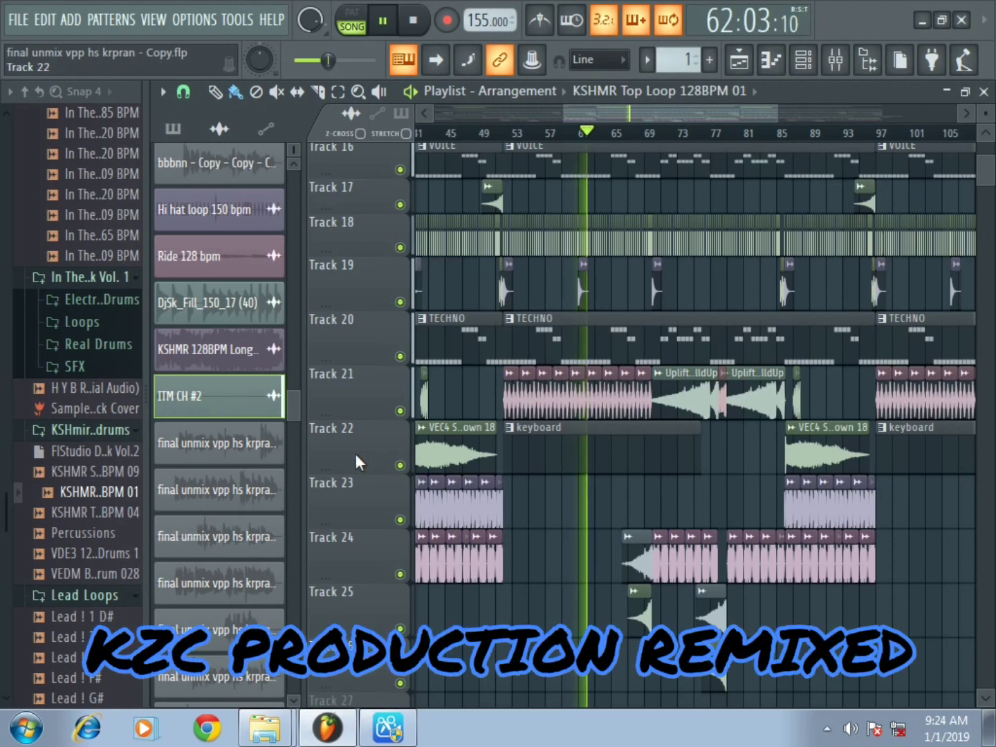
{"action": "left_click_drag", "start_coordinate": [377, 420], "coordinate": [380, 460]}
{"action": "left_click_drag", "start_coordinate": [795, 117], "coordinate": [947, 120]}
{"action": "left_click_drag", "start_coordinate": [373, 449], "coordinate": [374, 427]}
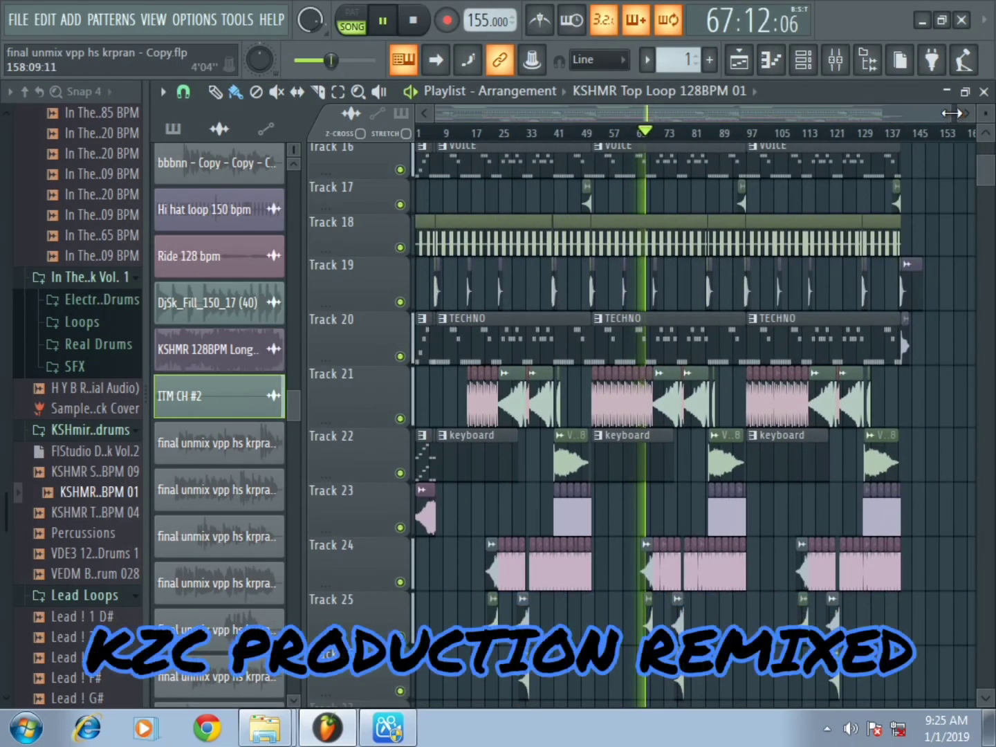
{"action": "left_click_drag", "start_coordinate": [952, 113], "coordinate": [906, 124]}
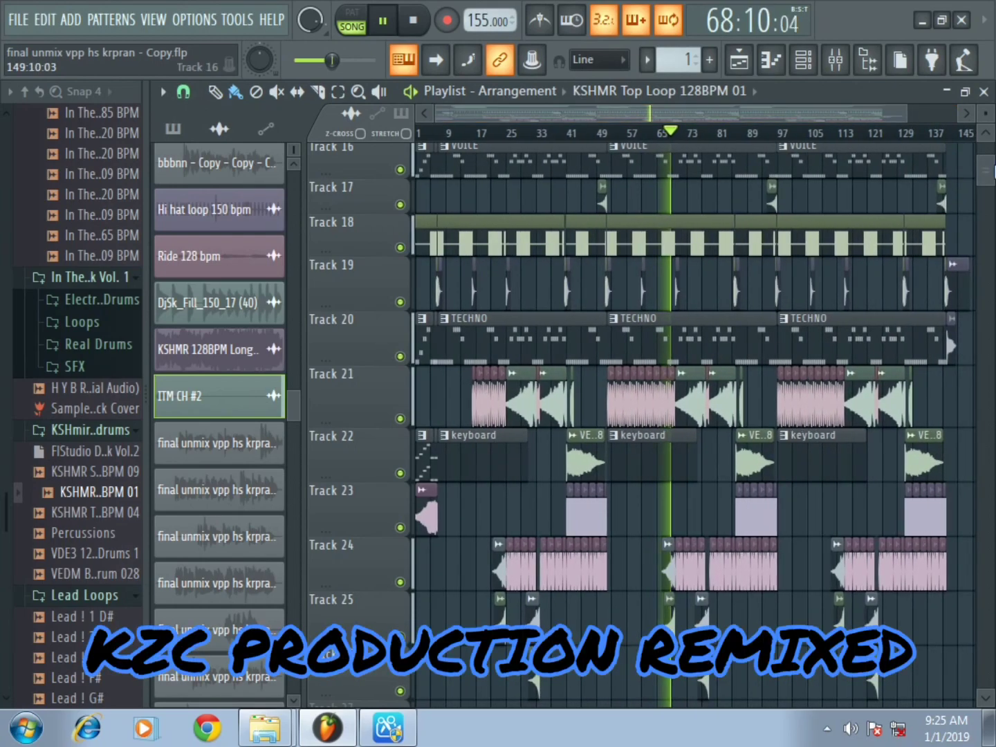
Make Track 24 about twice as tall in the playlist to enlarge its waveform clips.
{"action": "mouse_move", "coordinate": [994, 174]}
{"action": "left_mouse_down"}
{"action": "mouse_move", "coordinate": [994, 160]}
{"action": "mouse_move", "coordinate": [993, 178]}
{"action": "left_mouse_up"}
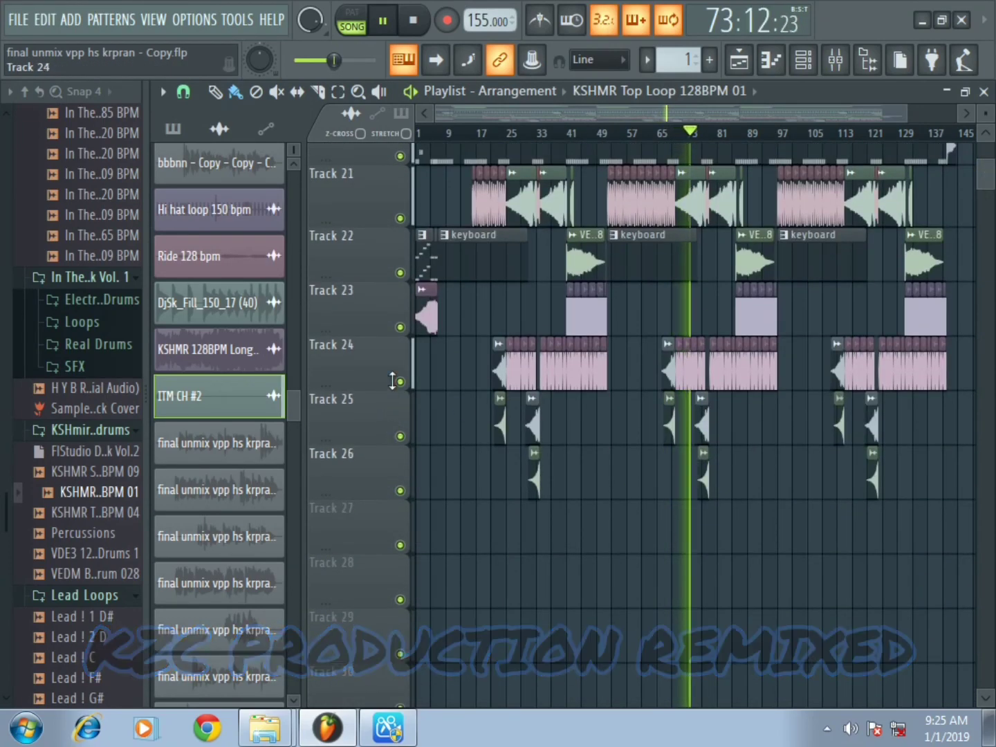
{"action": "left_click_drag", "start_coordinate": [383, 386], "coordinate": [383, 458]}
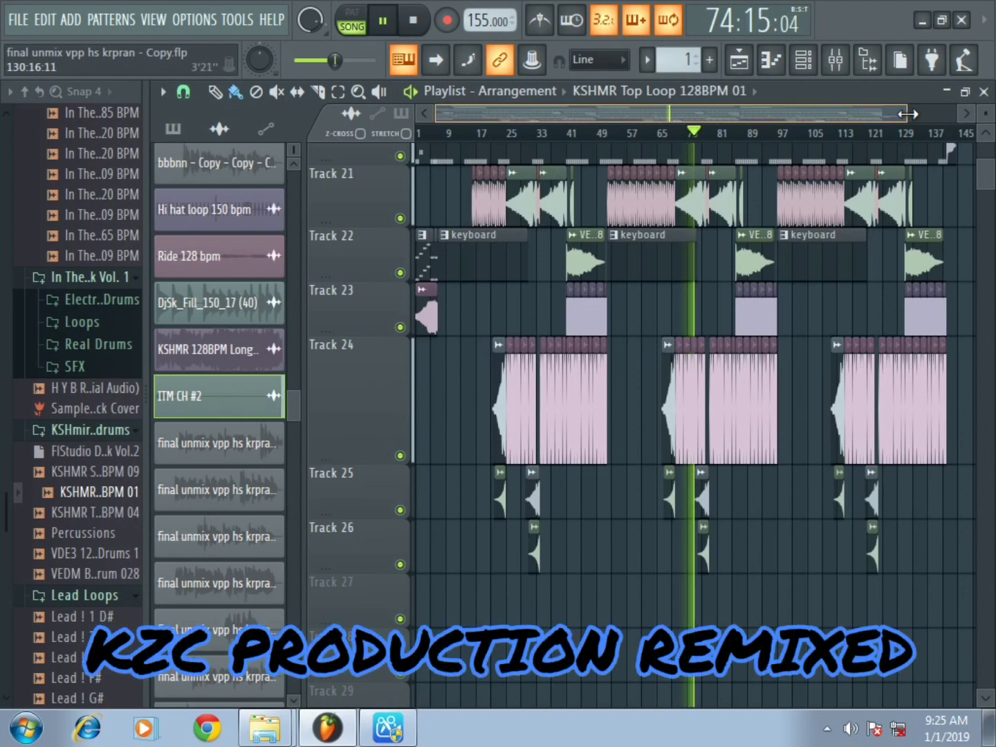
{"action": "left_click_drag", "start_coordinate": [908, 114], "coordinate": [719, 113]}
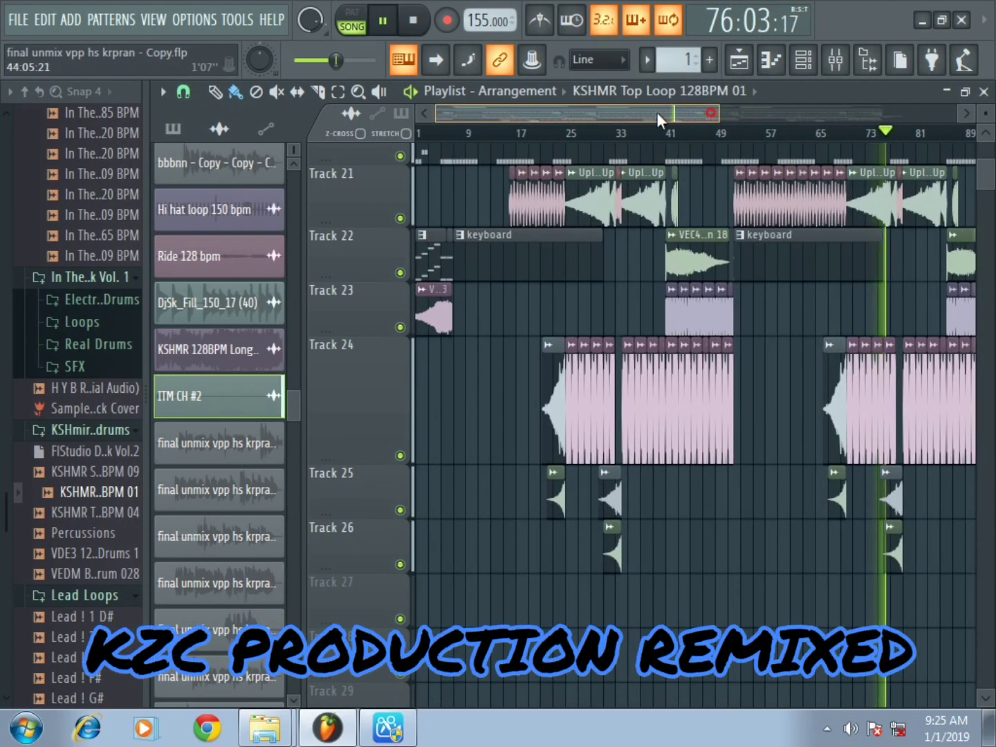
{"action": "left_click_drag", "start_coordinate": [626, 113], "coordinate": [769, 114]}
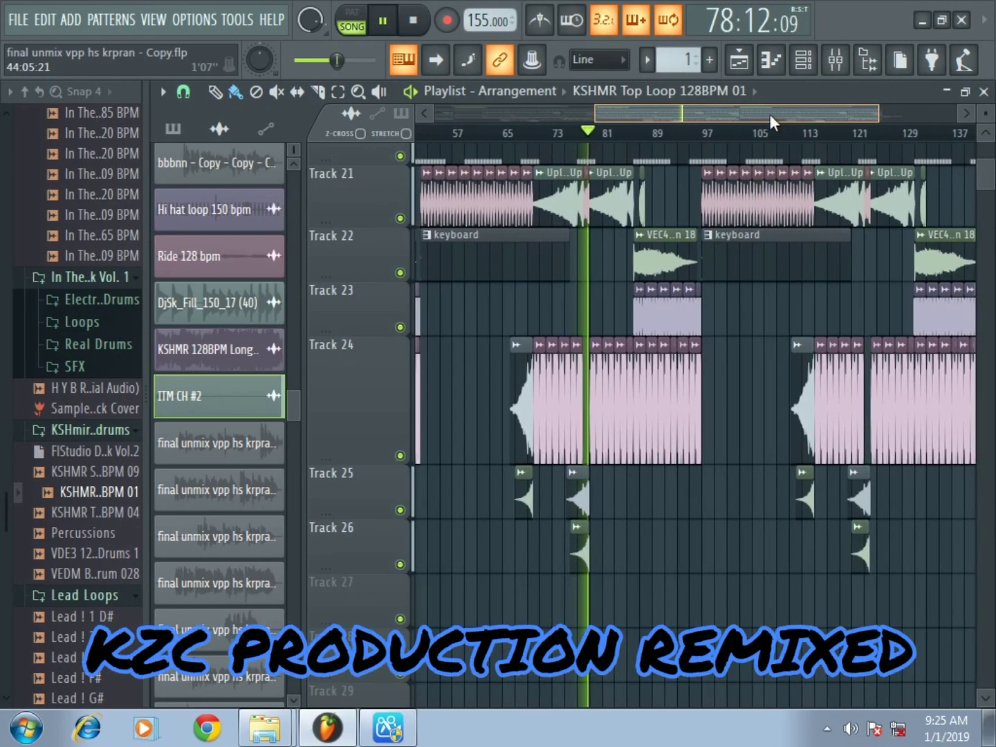
Make Track 5 much taller so the vocal kongdeng waveforms fill most of the playlist.
{"action": "scroll", "coordinate": [994, 179], "scroll_direction": "up", "scroll_amount": 1}
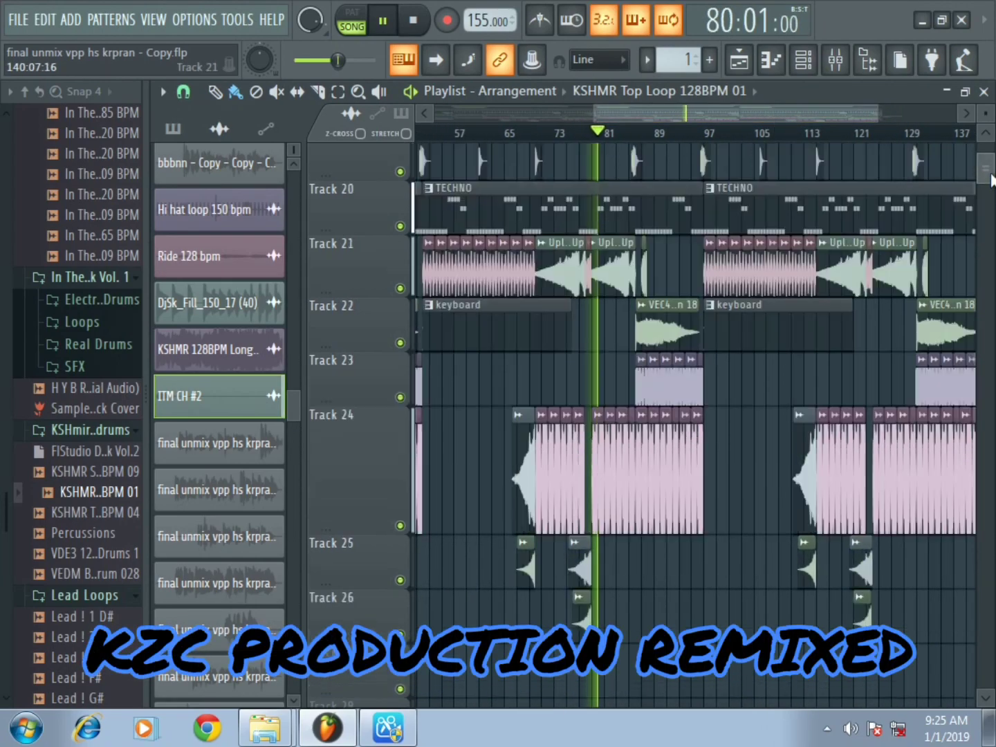
{"action": "left_click_drag", "start_coordinate": [993, 180], "coordinate": [994, 171]}
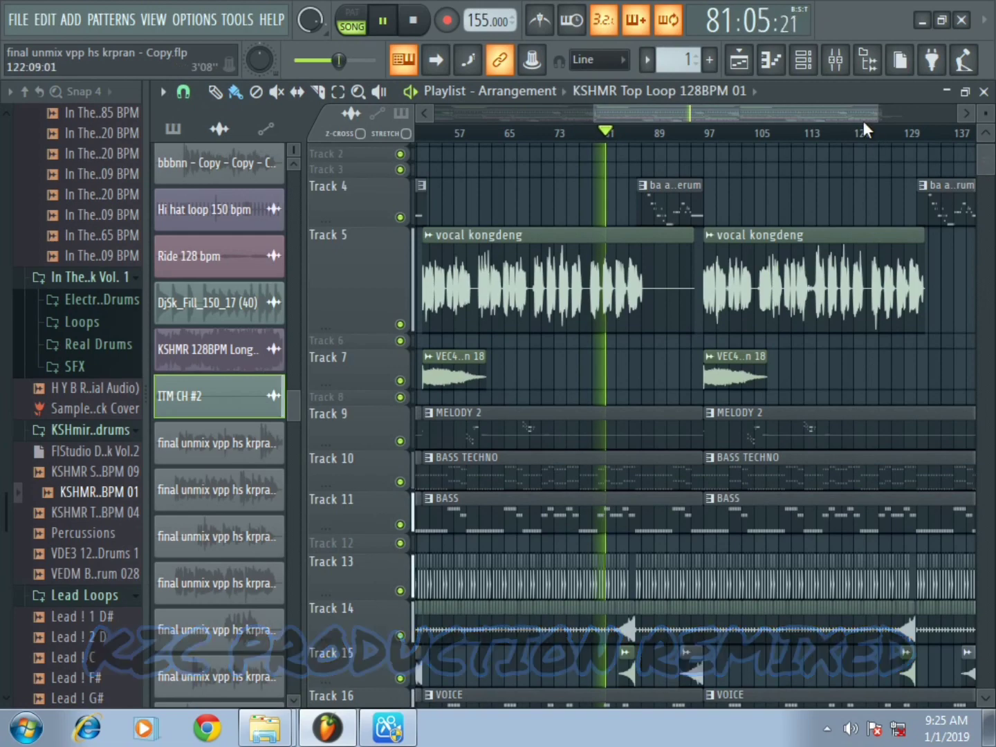
{"action": "left_click_drag", "start_coordinate": [876, 112], "coordinate": [900, 113]}
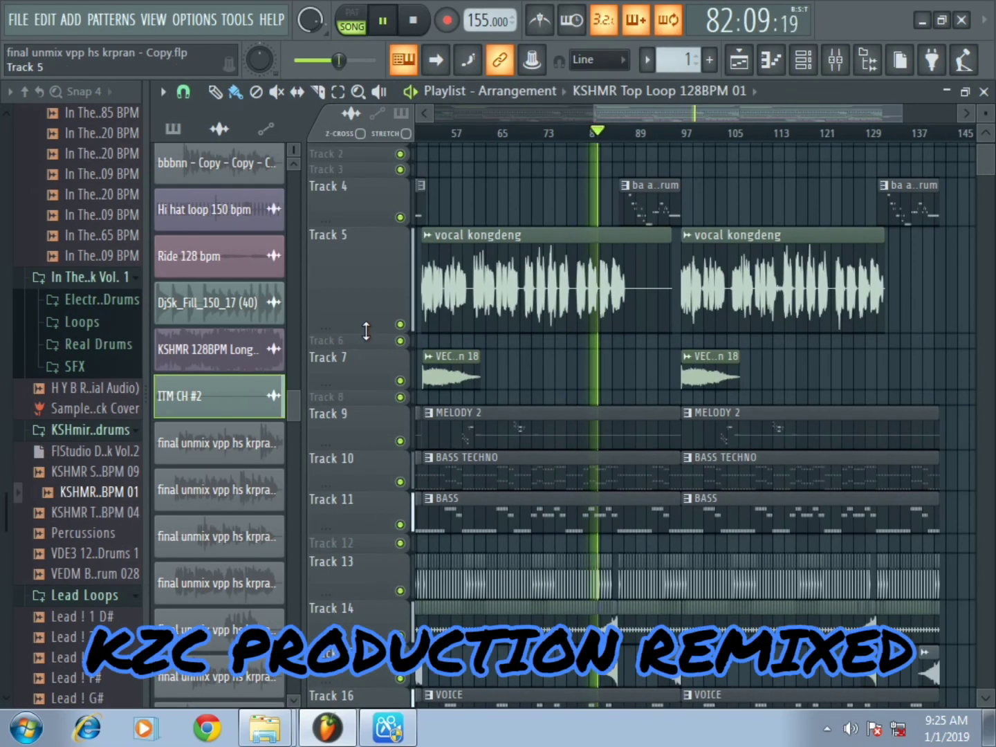
{"action": "left_click_drag", "start_coordinate": [367, 332], "coordinate": [333, 576]}
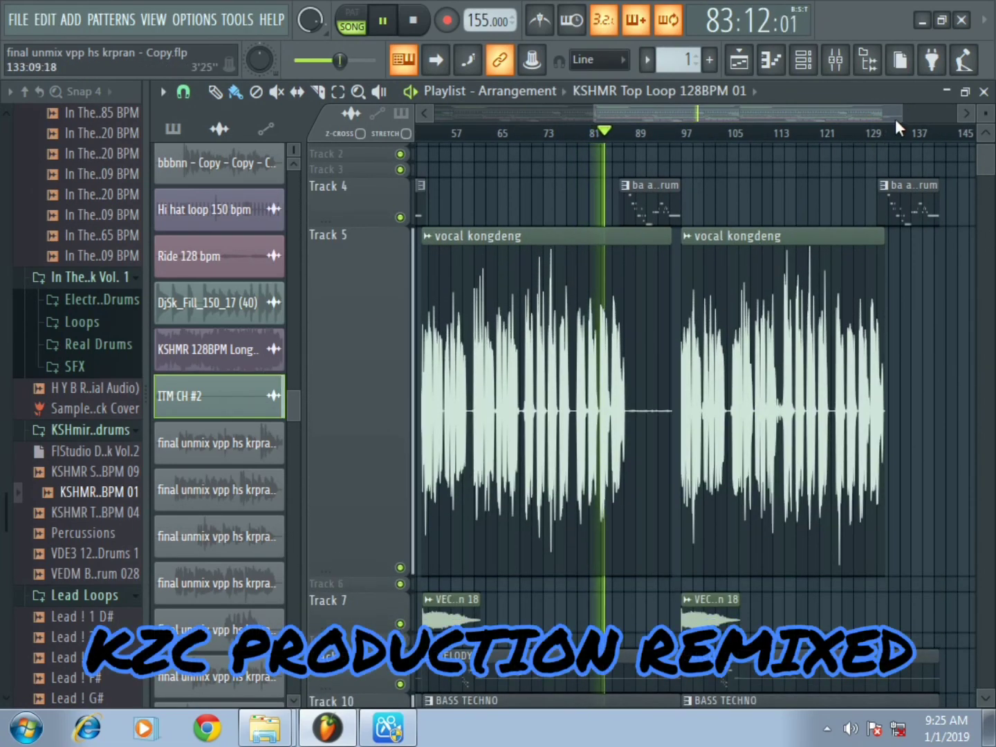
{"action": "scroll", "coordinate": [895, 119], "scroll_direction": "up", "scroll_amount": 1}
Bring up the channel rack and shift it along the lower edge of the playlist.
{"action": "left_click", "coordinate": [802, 59]}
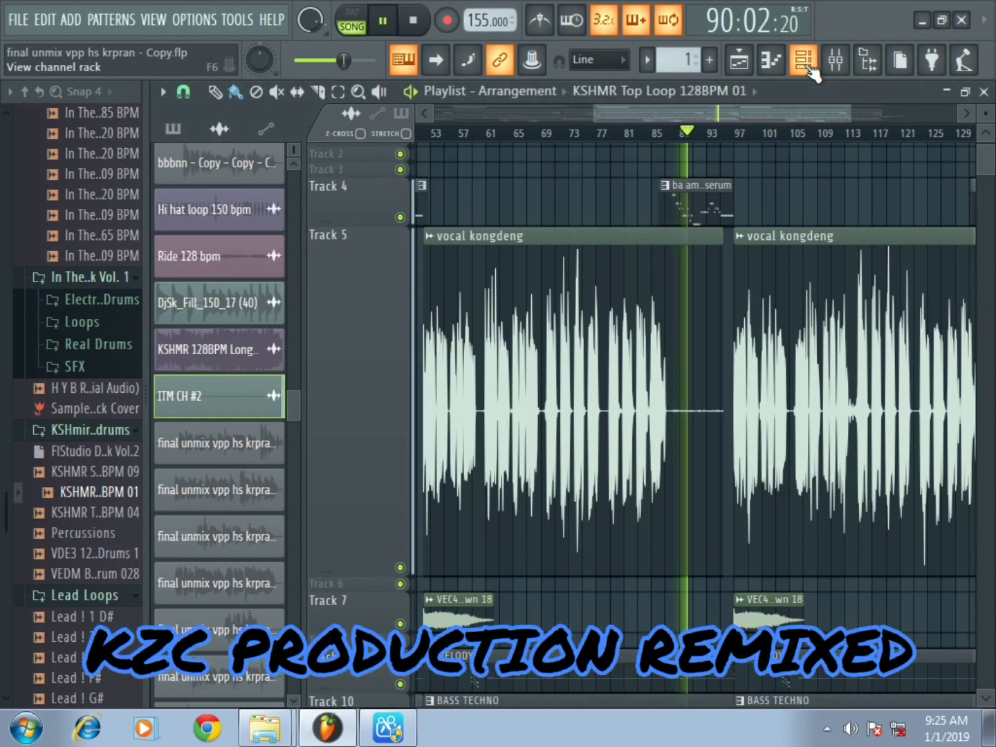
{"action": "left_click", "coordinate": [806, 65]}
{"action": "left_click", "coordinate": [806, 64]}
{"action": "left_click", "coordinate": [806, 64]}
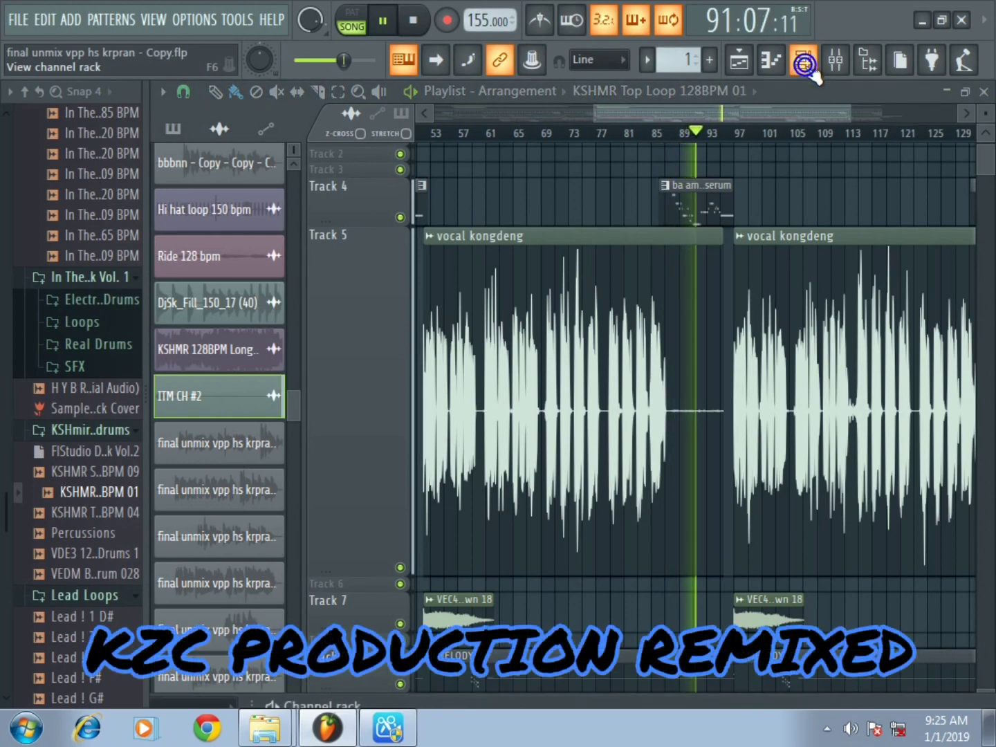
{"action": "left_click_drag", "start_coordinate": [519, 707], "coordinate": [465, 696]}
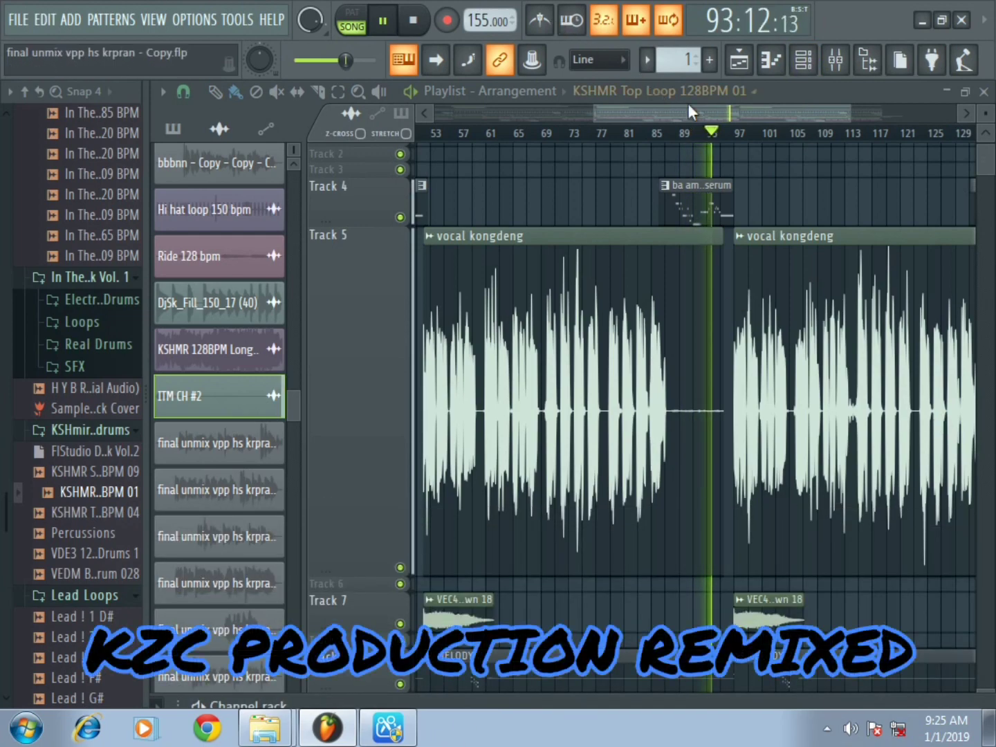
Look over the lower tracks and the vocal kongdeng clips from about bar 69 to the end of the song.
{"action": "left_click_drag", "start_coordinate": [993, 162], "coordinate": [994, 177]}
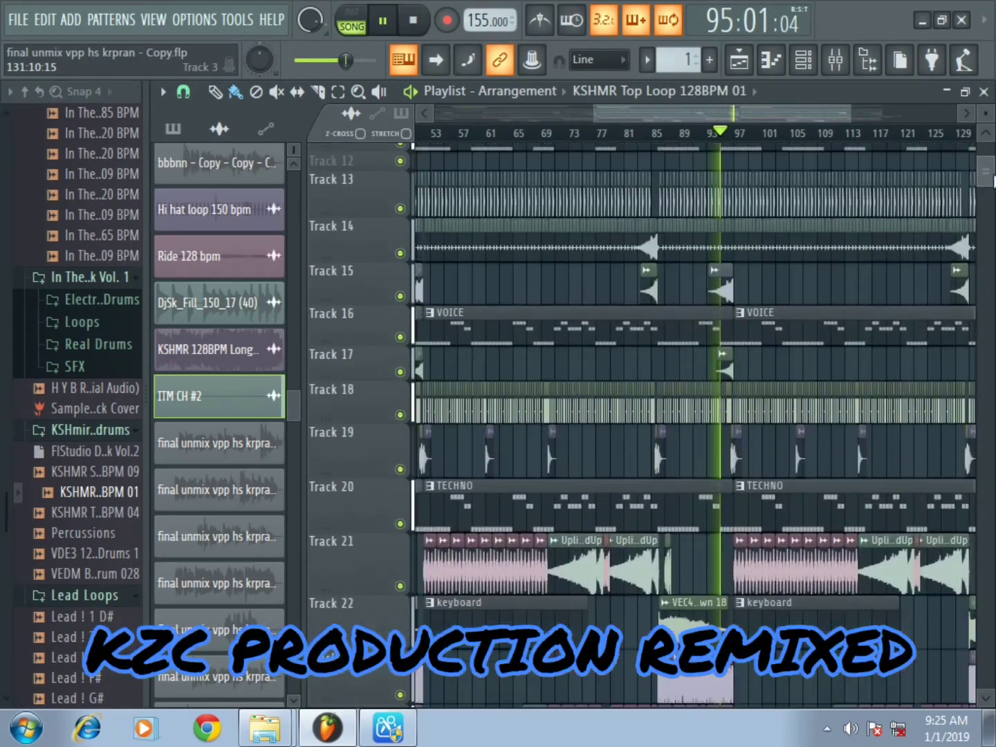
{"action": "scroll", "coordinate": [993, 180], "scroll_direction": "up", "scroll_amount": 6}
{"action": "left_click_drag", "start_coordinate": [638, 115], "coordinate": [697, 108]}
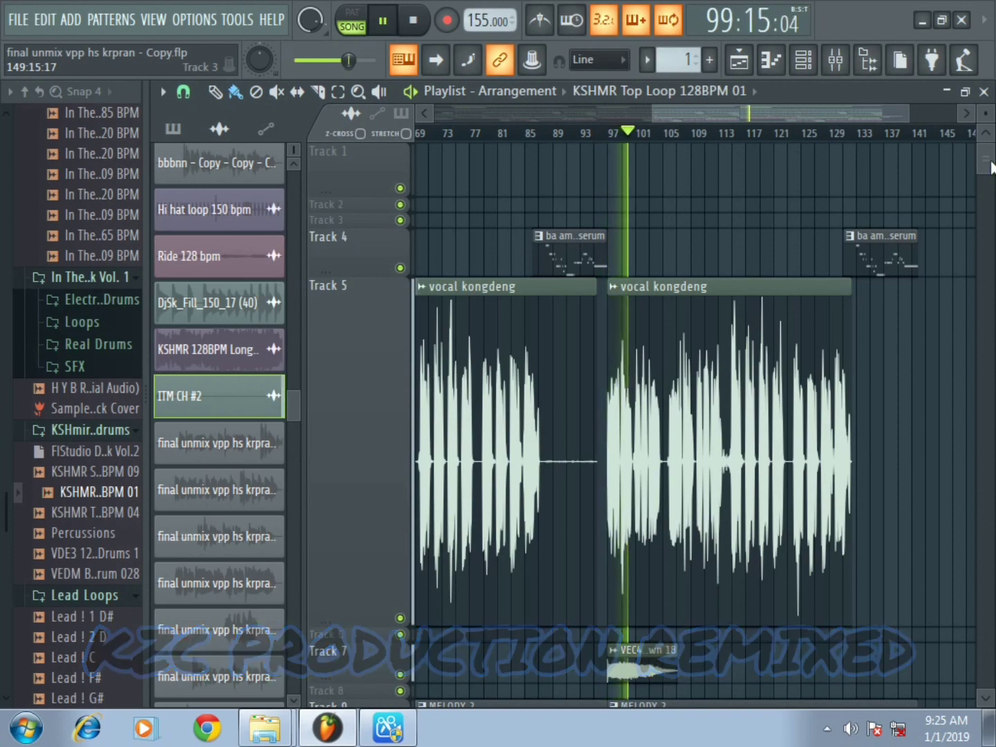
{"action": "scroll", "coordinate": [992, 168], "scroll_direction": "down", "scroll_amount": 3}
{"action": "scroll", "coordinate": [994, 166], "scroll_direction": "up", "scroll_amount": 1}
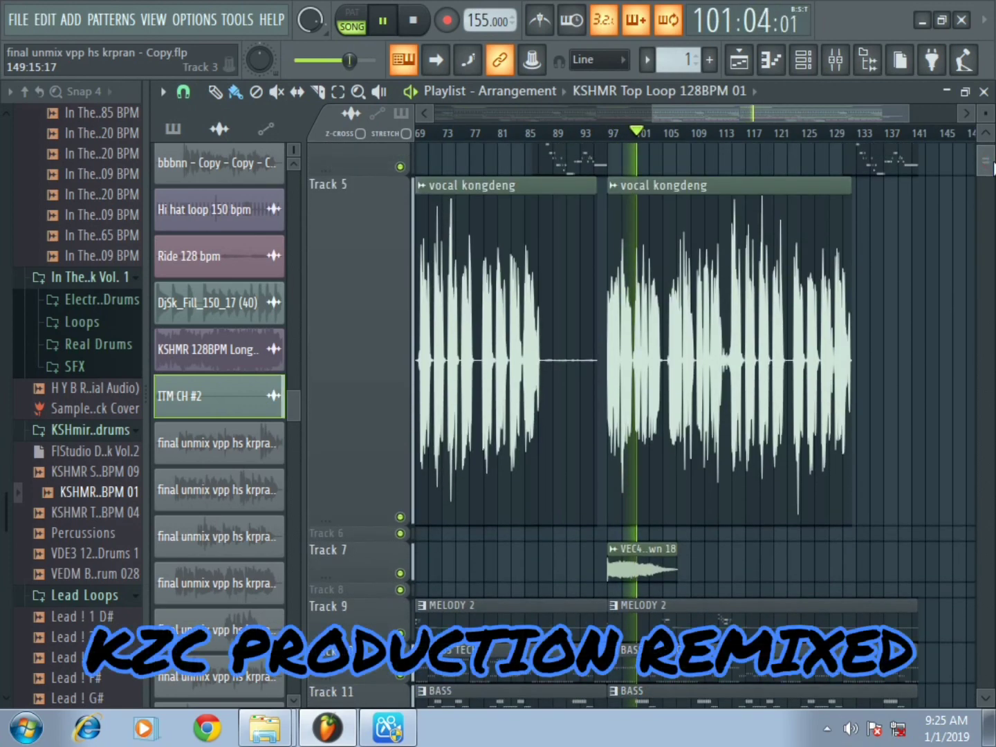
{"action": "scroll", "coordinate": [993, 167], "scroll_direction": "down", "scroll_amount": 1}
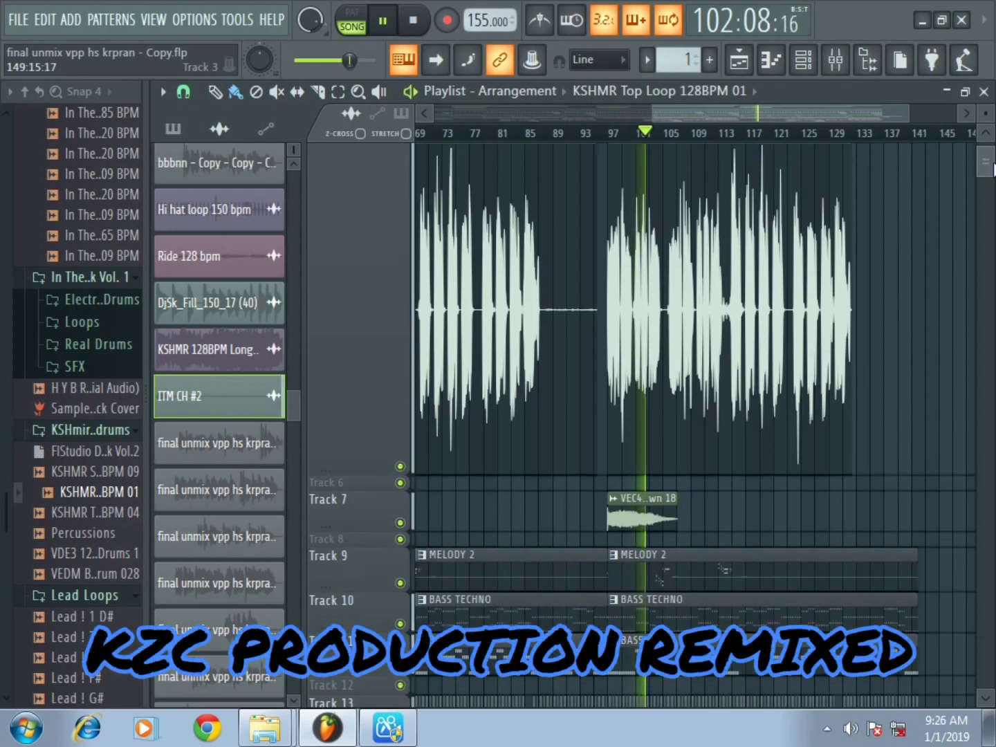
Reduce the height of Track 24 to roughly half in the playlist.
{"action": "scroll", "coordinate": [994, 170], "scroll_direction": "down", "scroll_amount": 10}
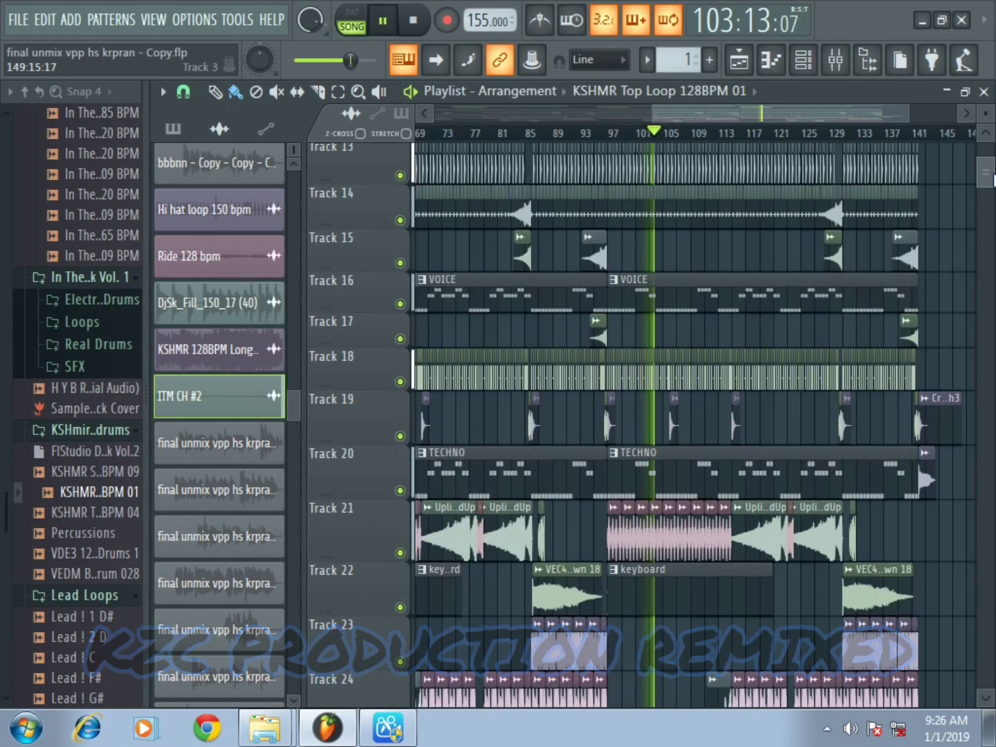
{"action": "scroll", "coordinate": [993, 179], "scroll_direction": "down", "scroll_amount": 3}
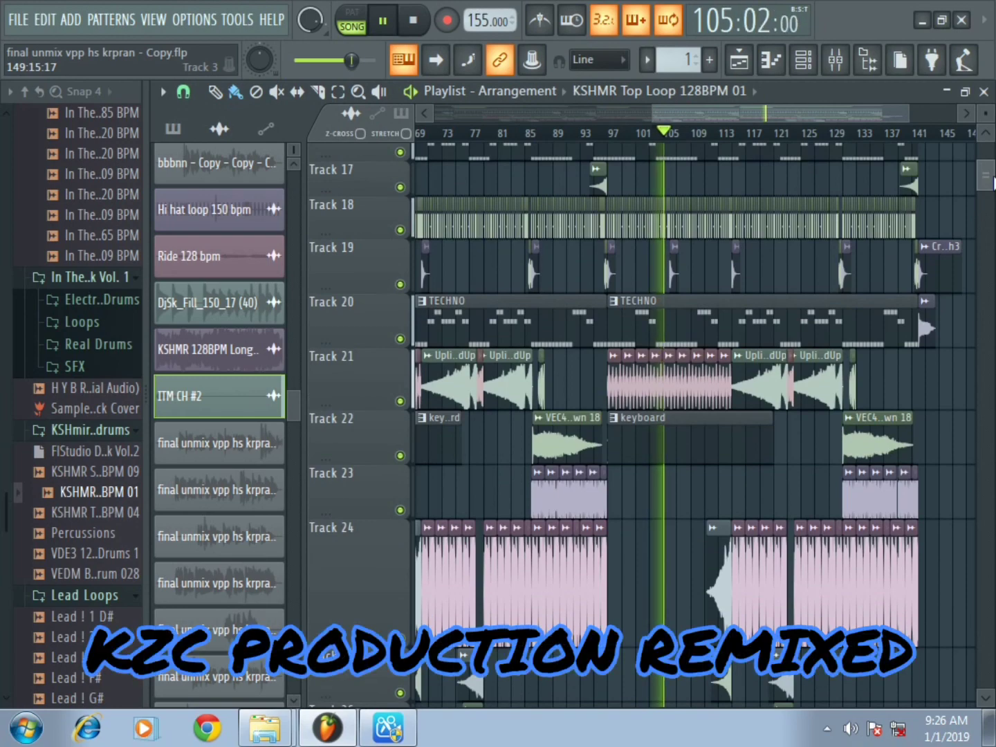
{"action": "scroll", "coordinate": [994, 181], "scroll_direction": "down", "scroll_amount": 1}
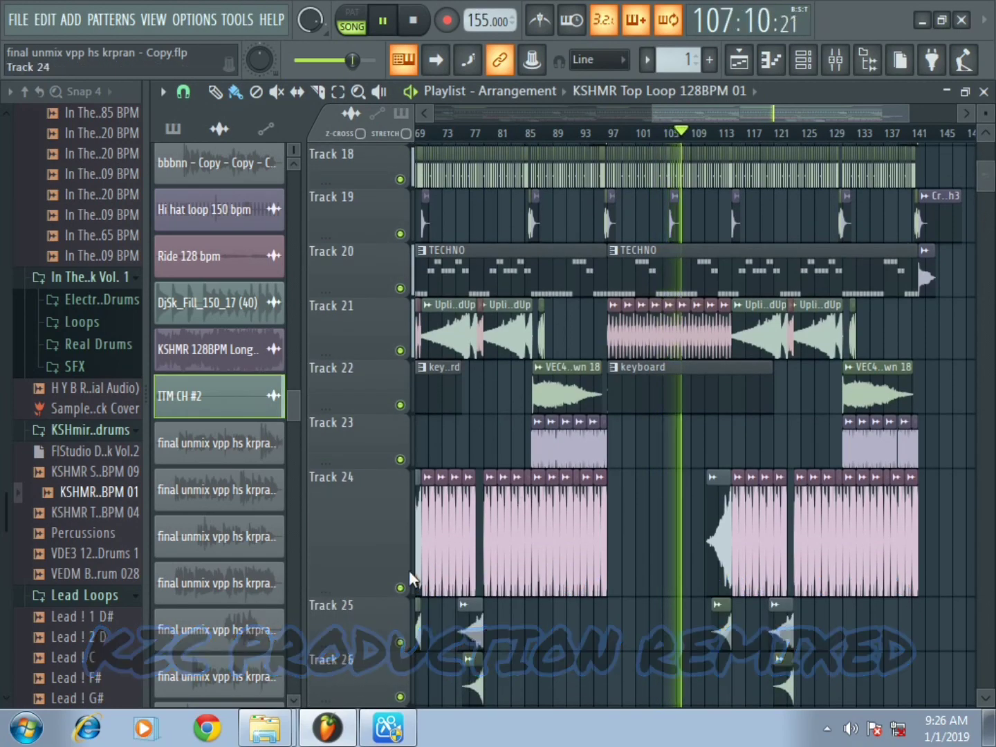
{"action": "left_click_drag", "start_coordinate": [373, 599], "coordinate": [377, 530]}
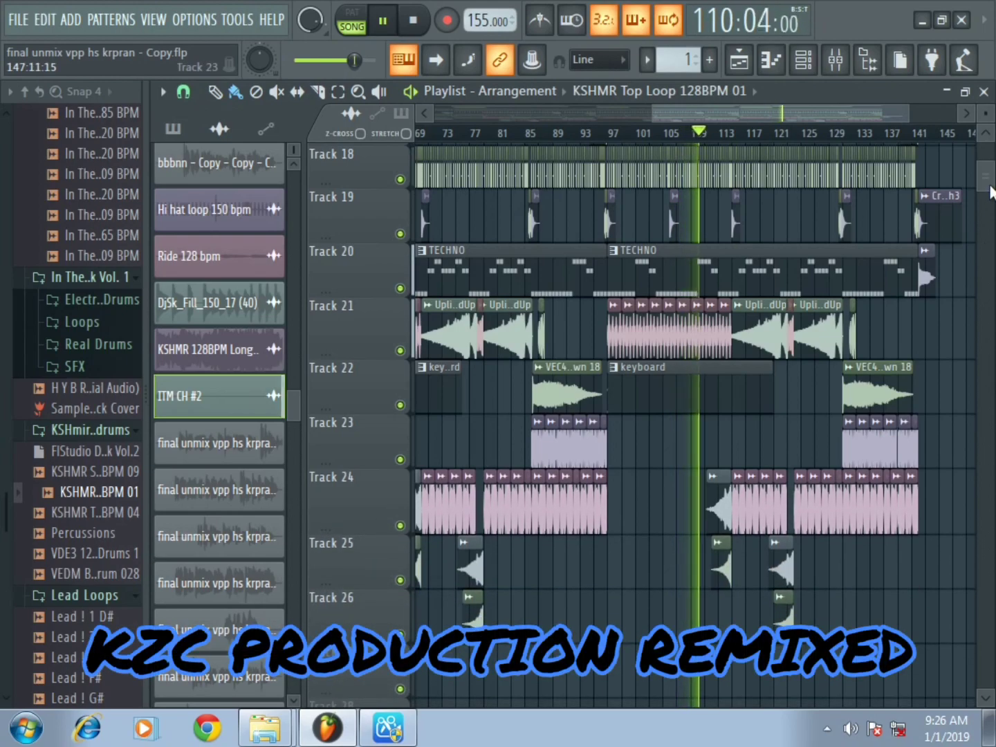
Open the channel rack over the playlist and position it so its channel list is in view.
{"action": "left_click_drag", "start_coordinate": [989, 184], "coordinate": [989, 180]}
{"action": "left_click_drag", "start_coordinate": [910, 115], "coordinate": [884, 129]}
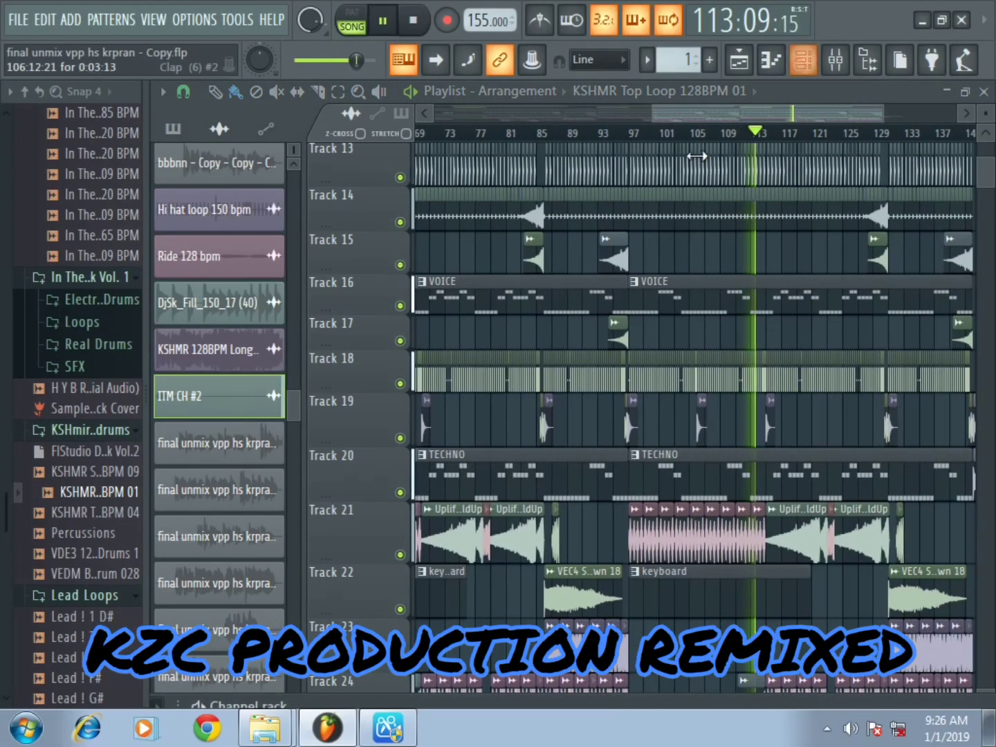
{"action": "key", "text": "F6"}
{"action": "left_click_drag", "start_coordinate": [459, 280], "coordinate": [580, 213]}
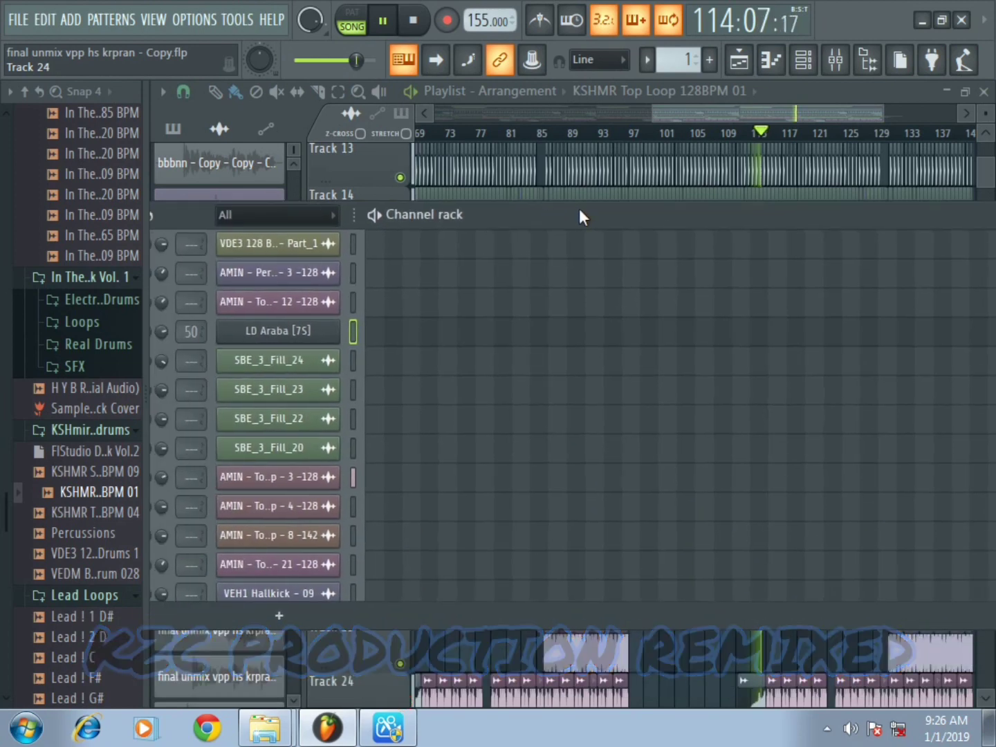
Look through the channel rack from the audio clips at its end up to the 808 and Nexus channels at its start.
{"action": "scroll", "coordinate": [288, 426], "scroll_direction": "down", "scroll_amount": 3}
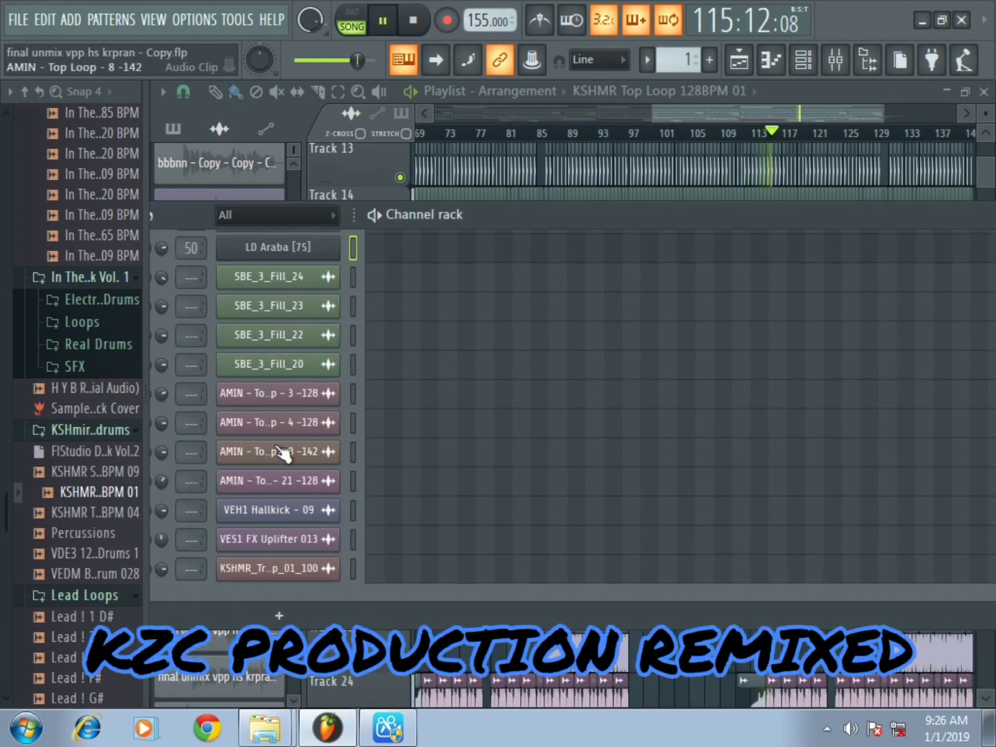
{"action": "scroll", "coordinate": [287, 446], "scroll_direction": "up", "scroll_amount": 10}
{"action": "scroll", "coordinate": [287, 452], "scroll_direction": "up", "scroll_amount": 15}
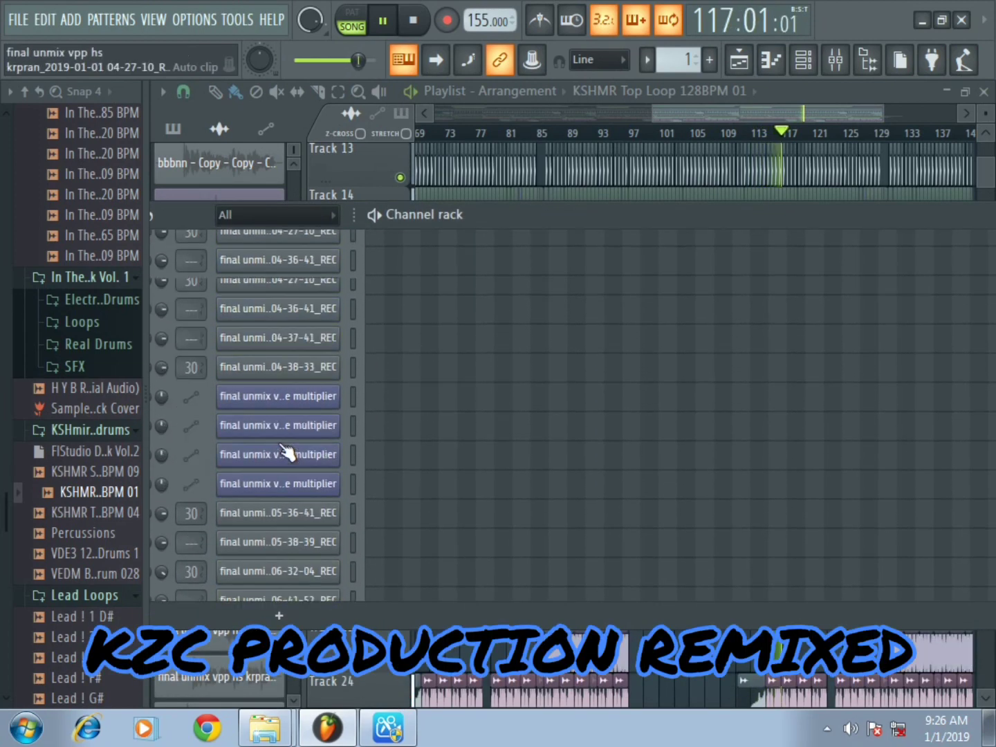
{"action": "scroll", "coordinate": [287, 451], "scroll_direction": "up", "scroll_amount": 15}
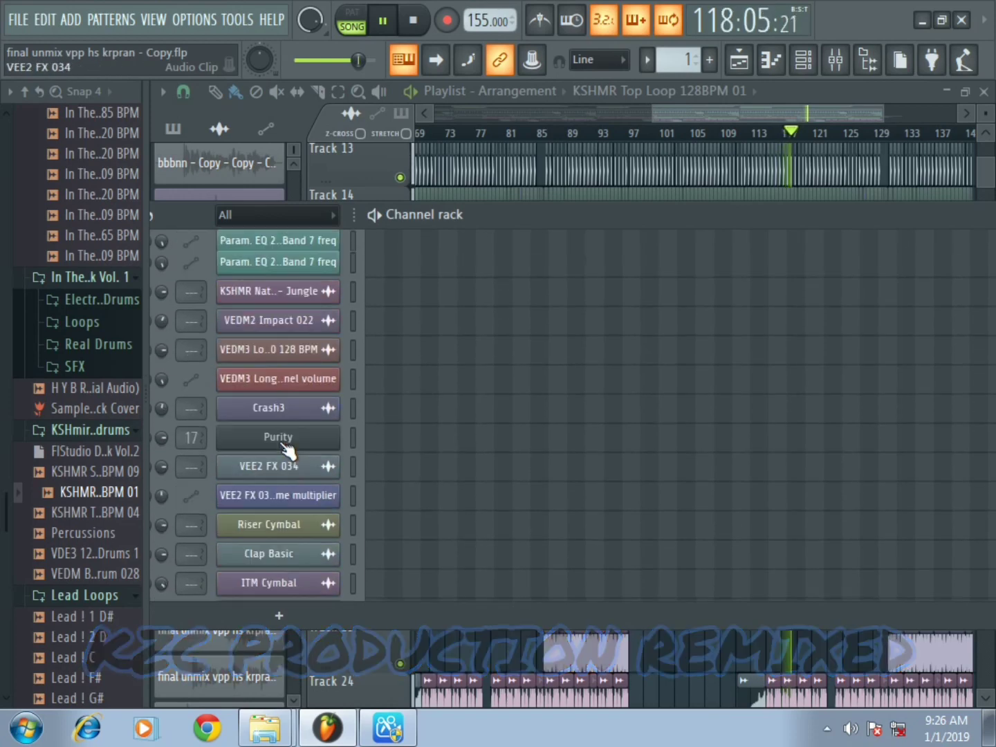
{"action": "scroll", "coordinate": [290, 451], "scroll_direction": "up", "scroll_amount": 12}
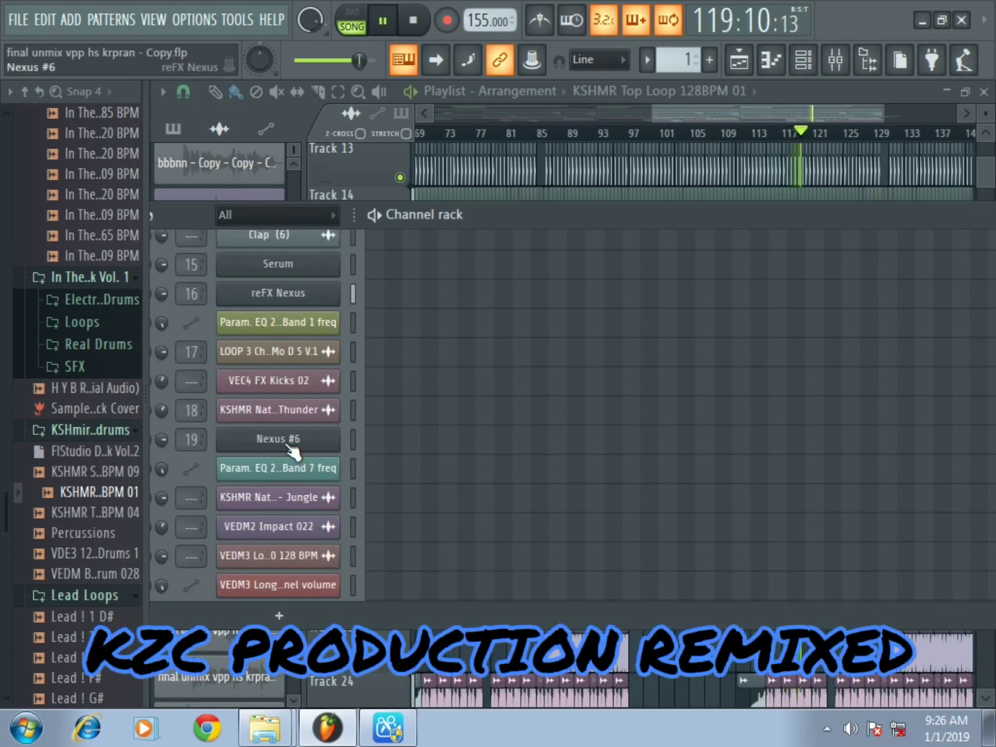
{"action": "scroll", "coordinate": [297, 452], "scroll_direction": "up", "scroll_amount": 17}
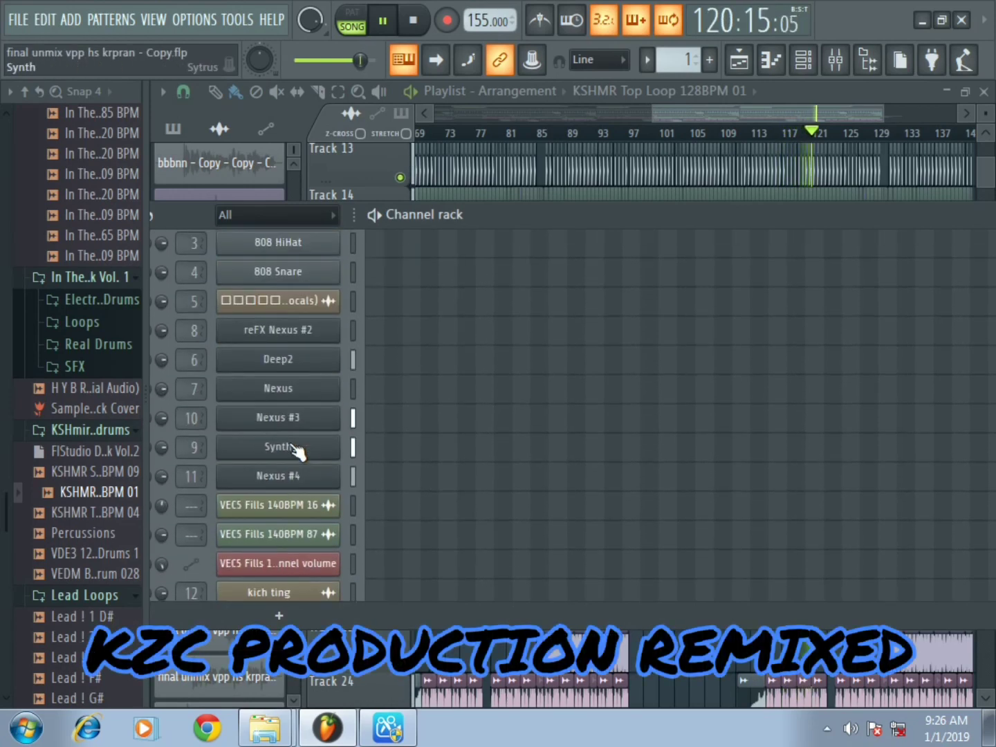
{"action": "scroll", "coordinate": [298, 450], "scroll_direction": "down", "scroll_amount": 7}
{"action": "scroll", "coordinate": [298, 450], "scroll_direction": "down", "scroll_amount": 2}
{"action": "scroll", "coordinate": [304, 449], "scroll_direction": "up", "scroll_amount": 9}
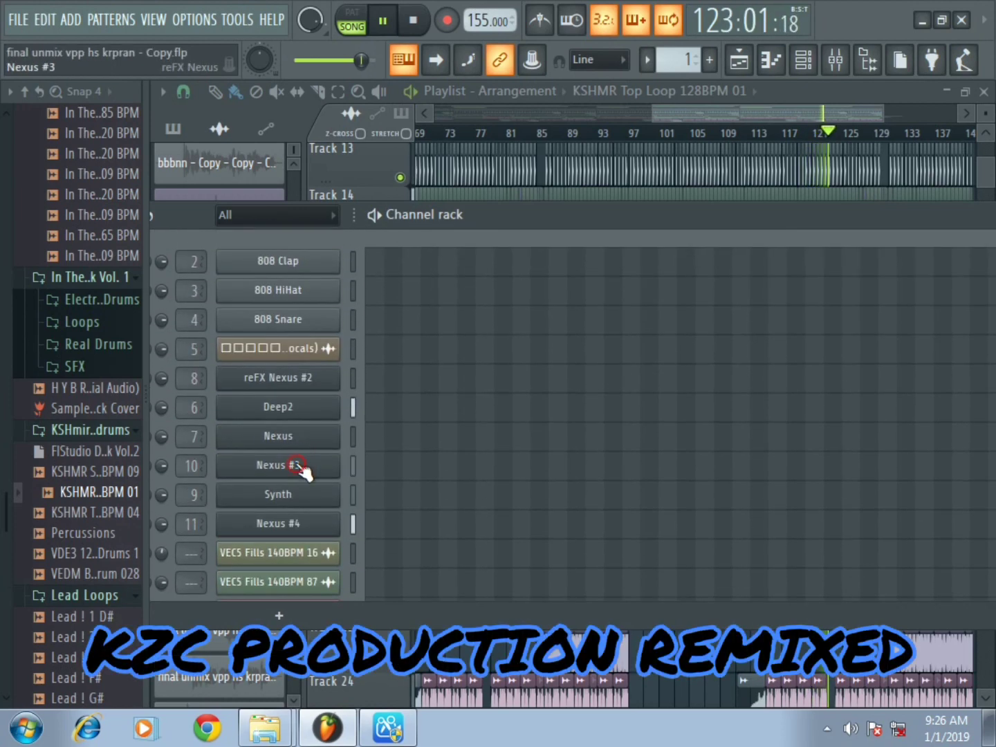
Open the Nexus #3 instrument from the channel rack and move its window up so its interface is in view.
{"action": "left_click", "coordinate": [299, 467]}
{"action": "left_click", "coordinate": [298, 467]}
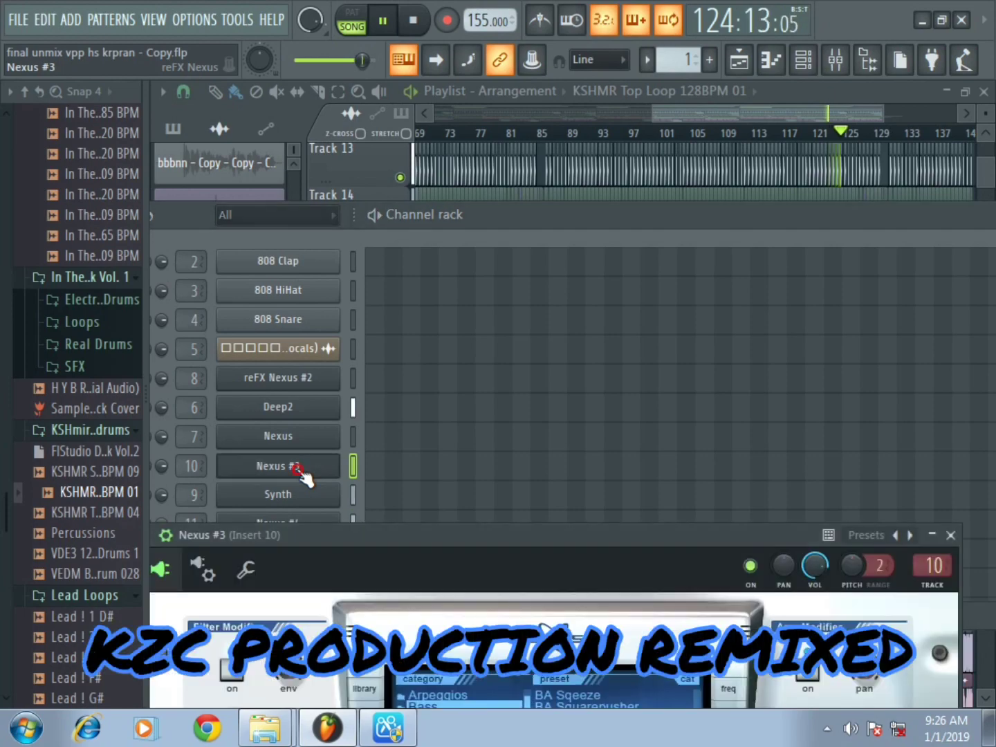
{"action": "left_click_drag", "start_coordinate": [444, 551], "coordinate": [427, 270]}
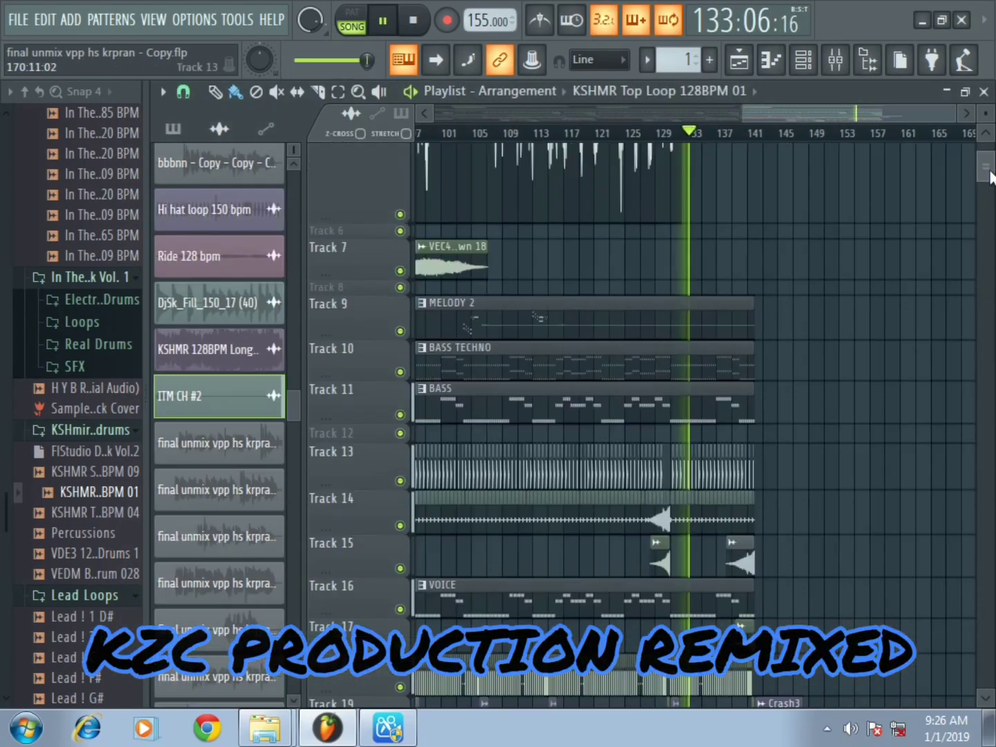
Enlarge Track 20 and Track 19 to roughly double height in the playlist at the end of the song, around bars 137 to 150.
{"action": "left_click_drag", "start_coordinate": [989, 167], "coordinate": [991, 171]}
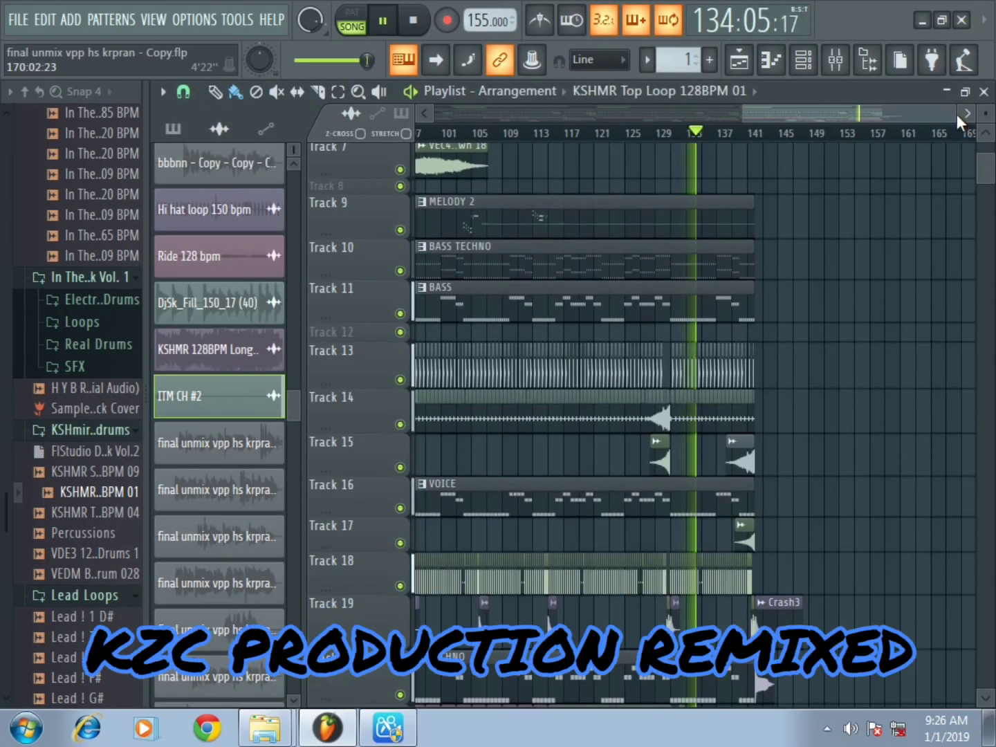
{"action": "left_click_drag", "start_coordinate": [956, 115], "coordinate": [882, 114]}
{"action": "left_click_drag", "start_coordinate": [987, 164], "coordinate": [987, 171]}
{"action": "left_click_drag", "start_coordinate": [914, 115], "coordinate": [894, 114]}
{"action": "left_click_drag", "start_coordinate": [359, 392], "coordinate": [359, 449]}
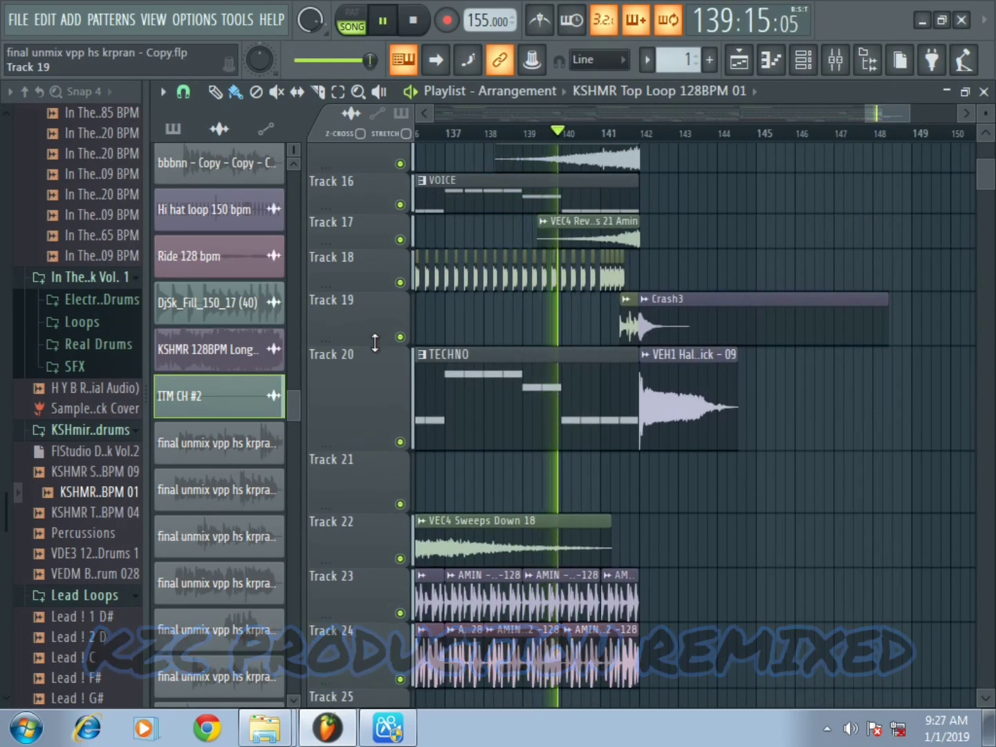
{"action": "left_click_drag", "start_coordinate": [375, 335], "coordinate": [374, 393]}
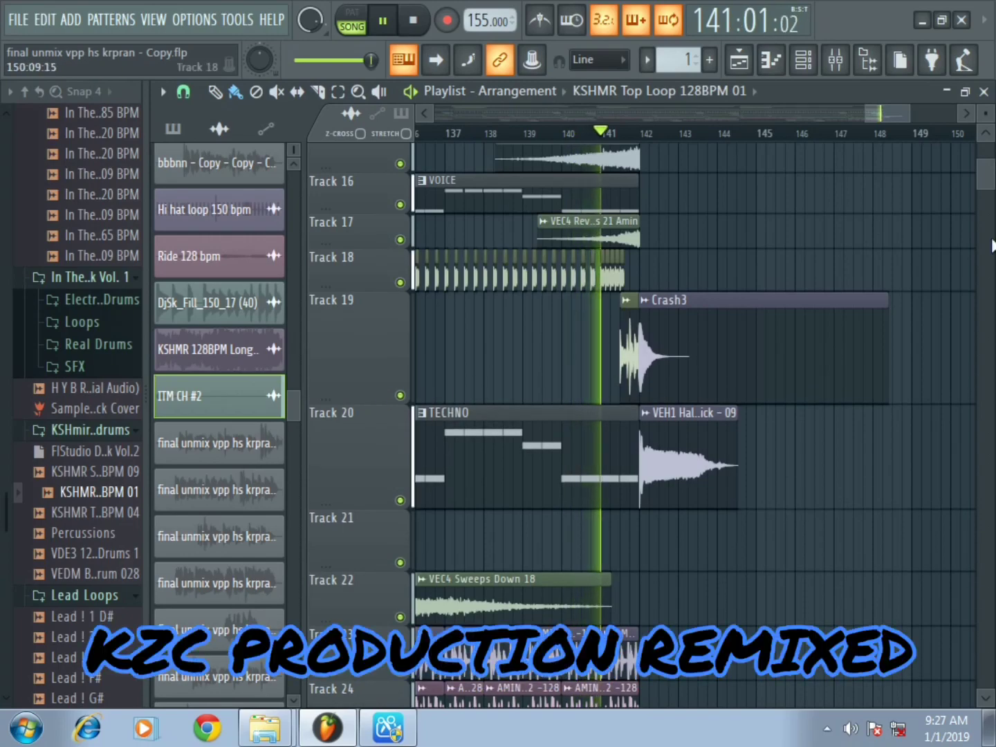